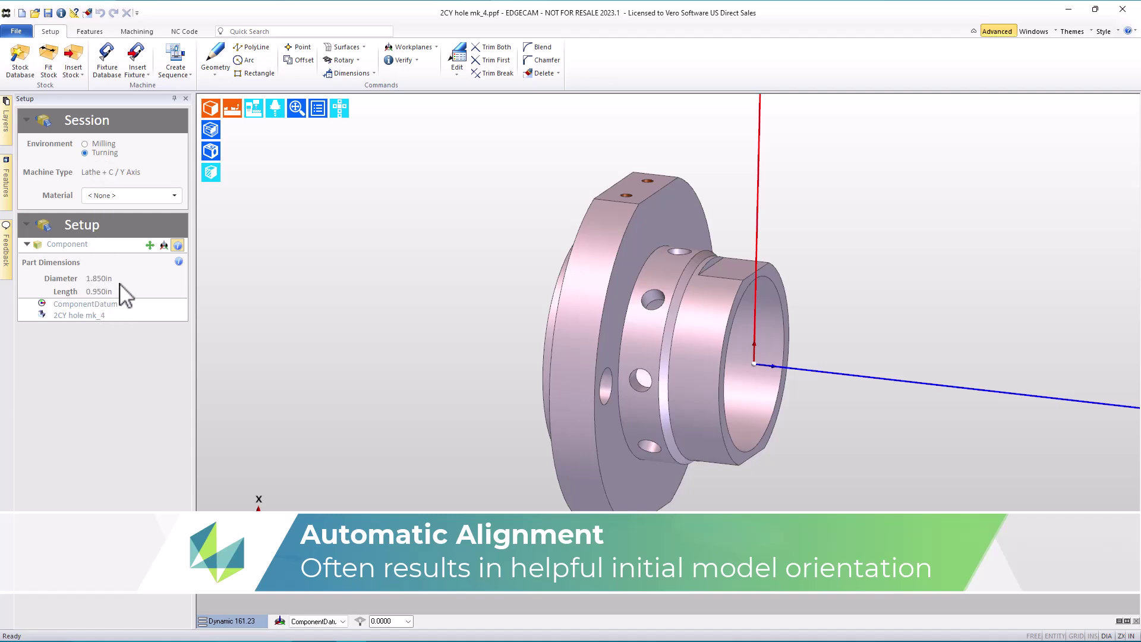
- Flip the part end for end and back, then start picking a face for C orientation
left_click(151, 245)
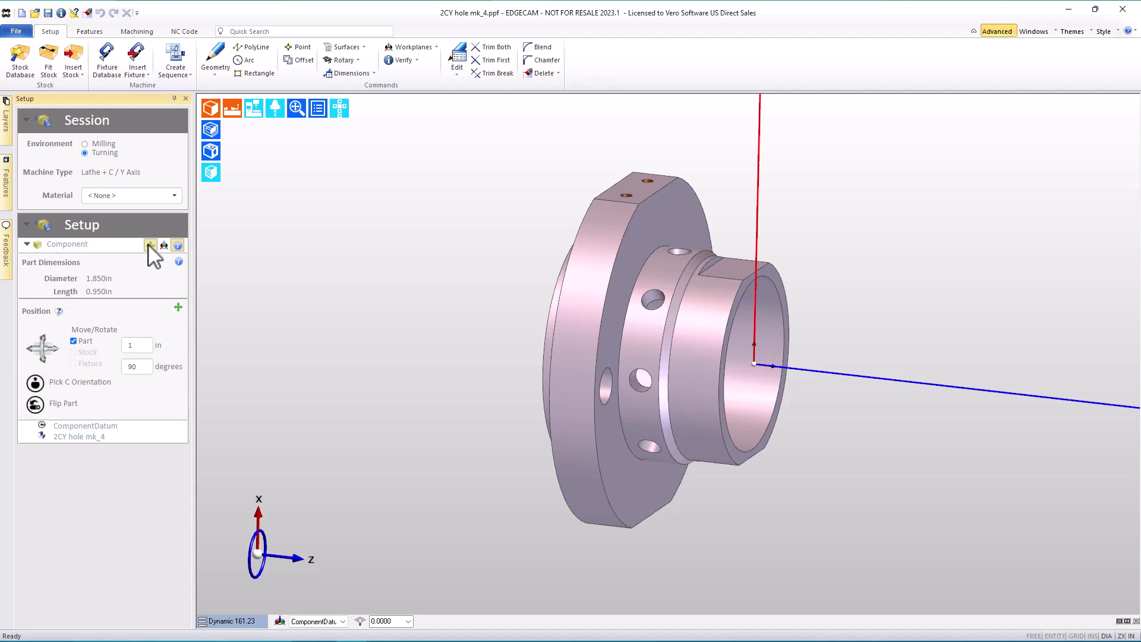
left_click(35, 405)
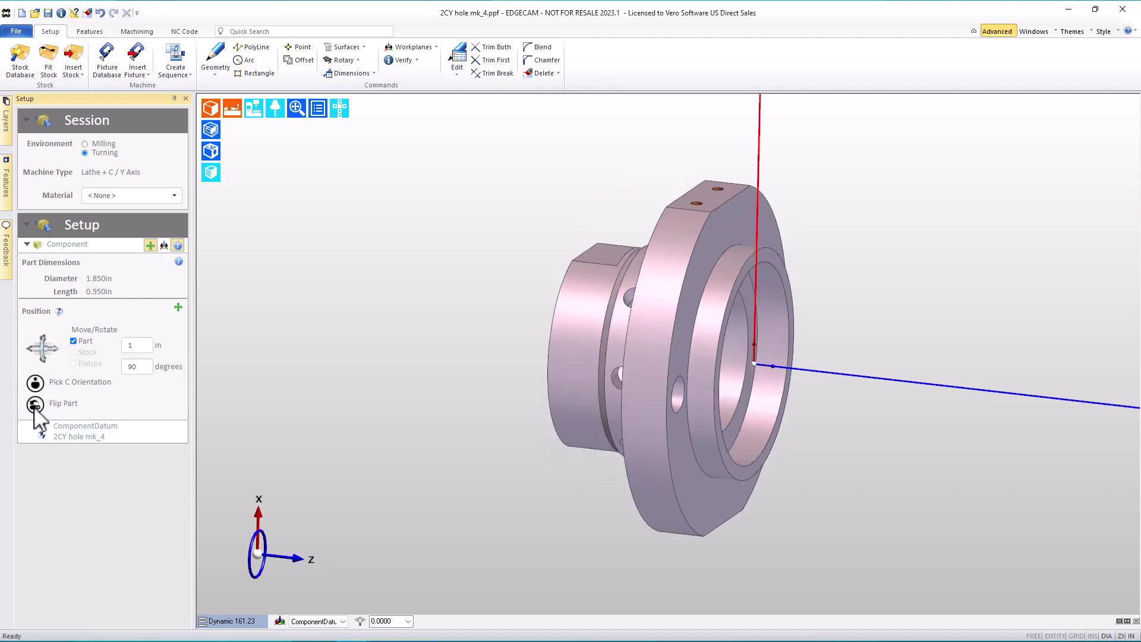
left_click(165, 246)
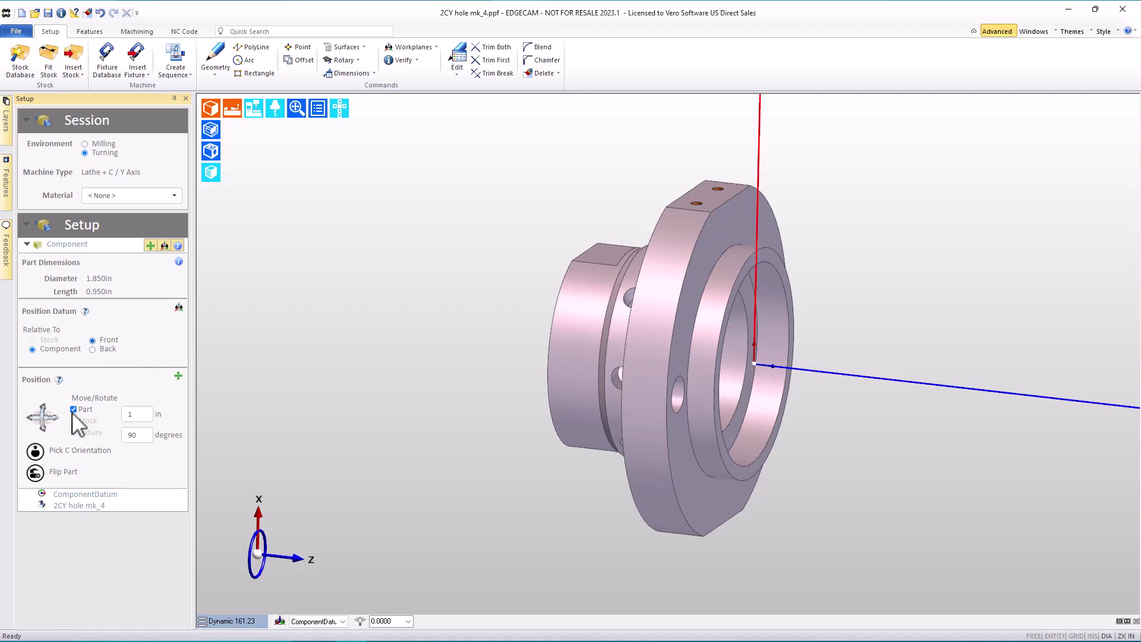
left_click(34, 473)
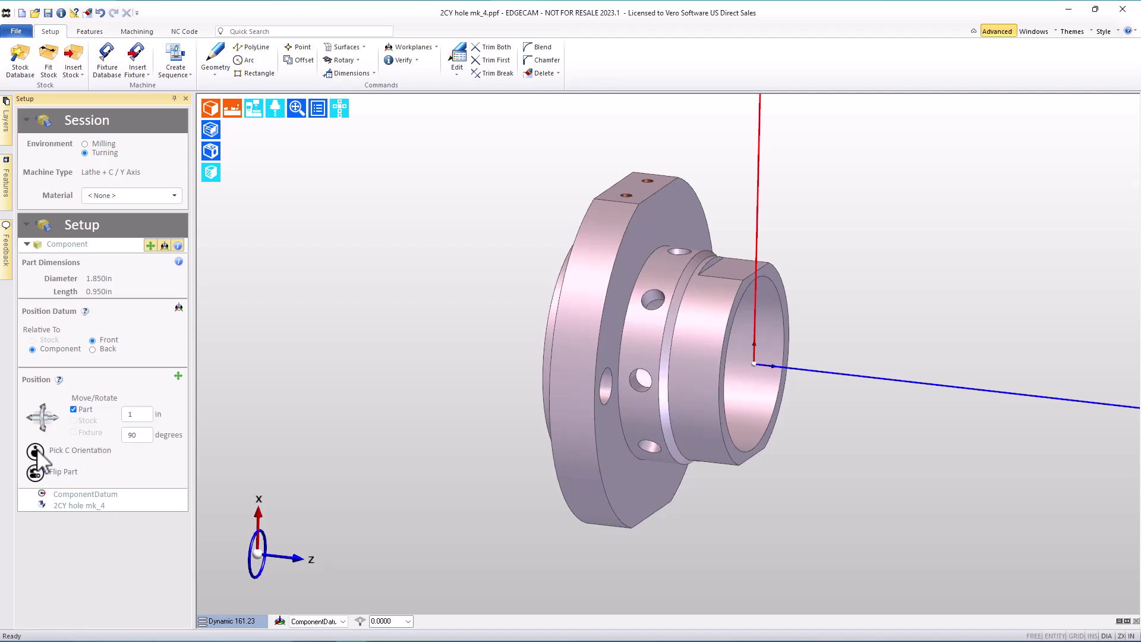
left_click(37, 451)
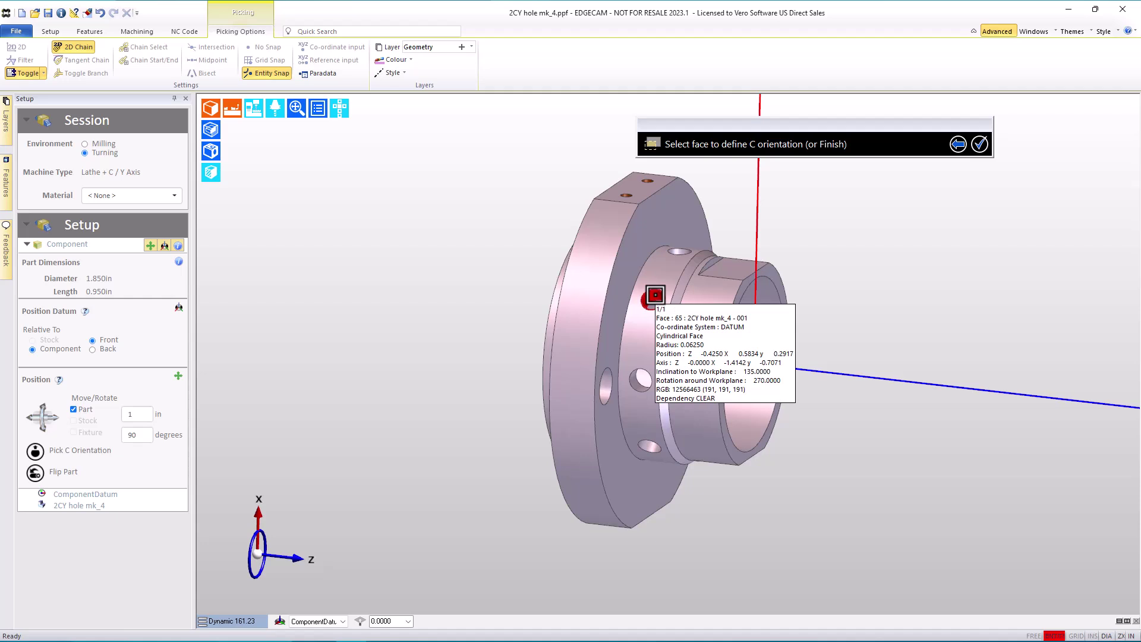
- Set the C orientation from the bore's inner flat so the flats sit on top
left_click(655, 295)
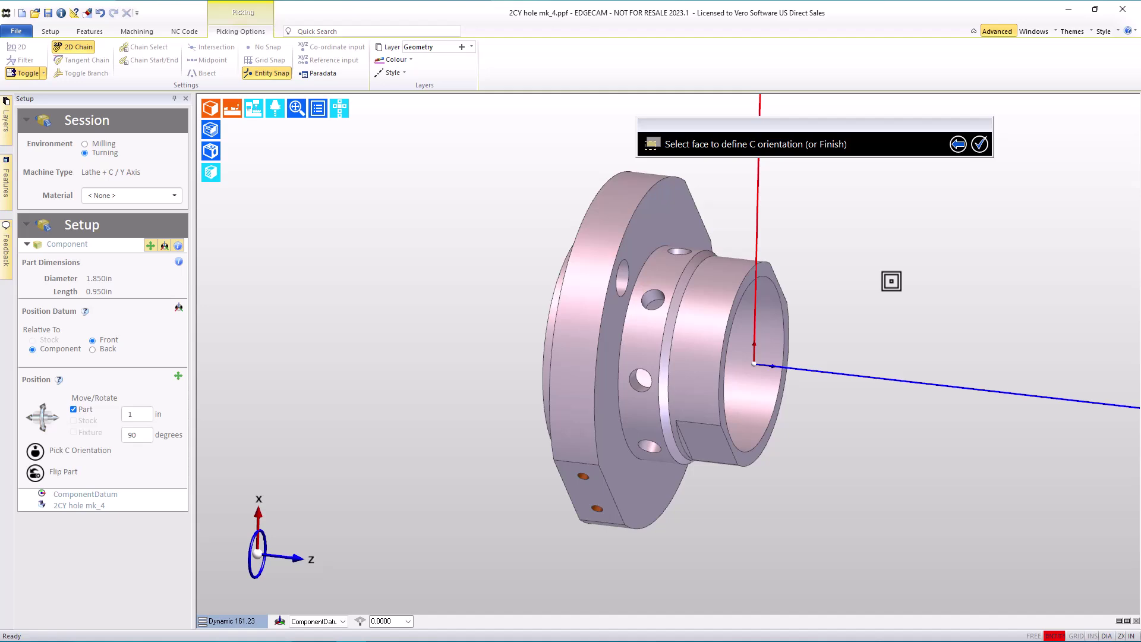
middle_click_drag(888, 303, 755, 342)
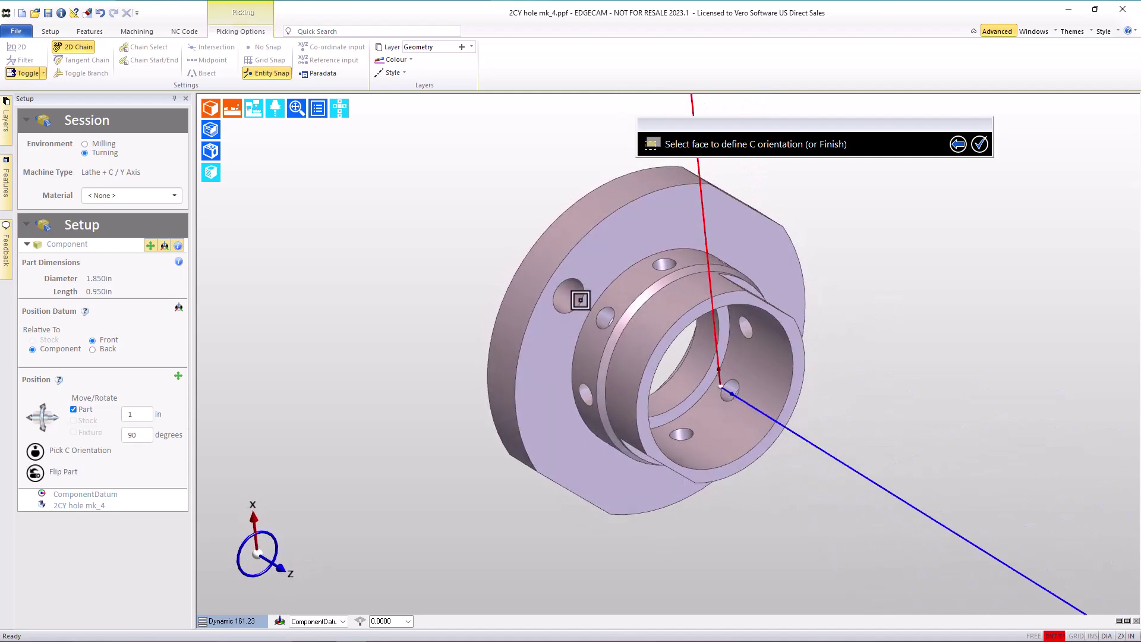
left_click(564, 298)
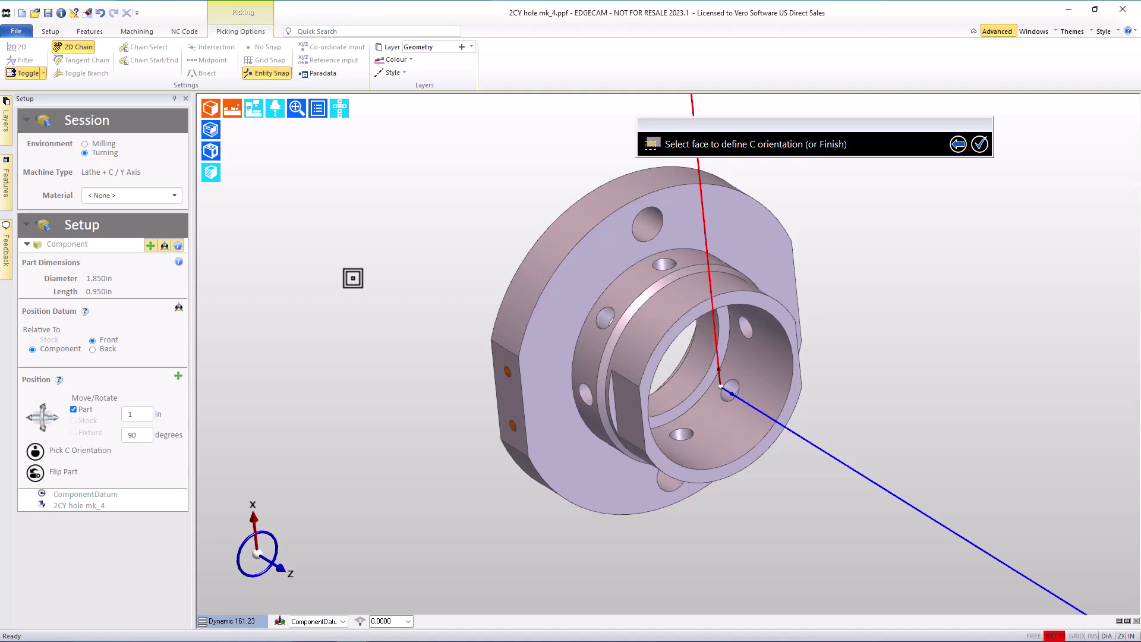
left_click(625, 405)
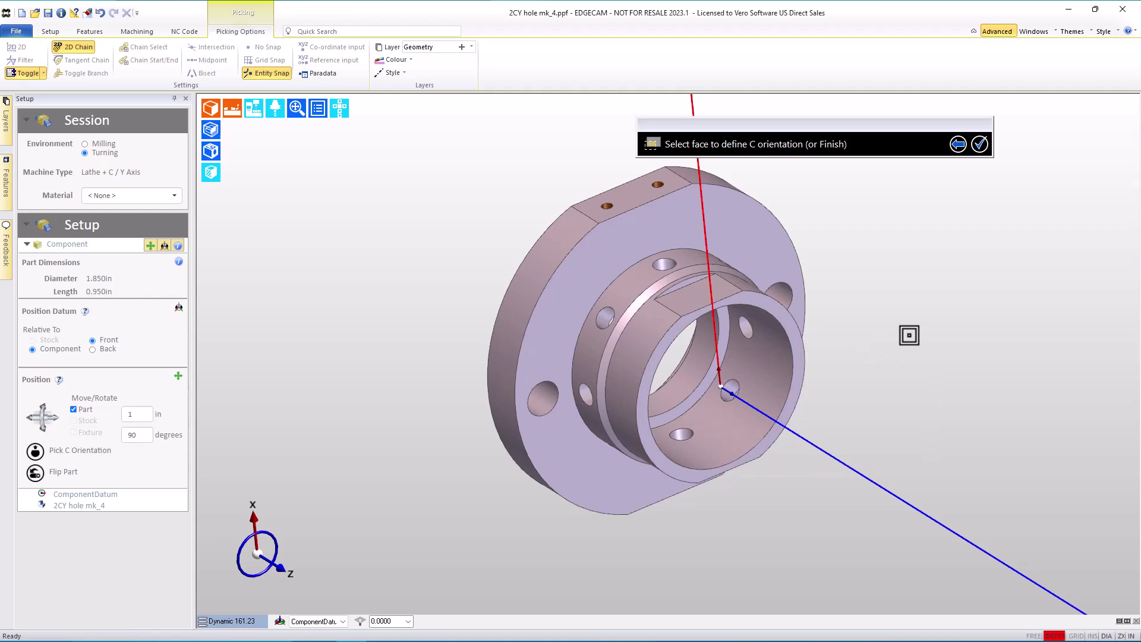
right_click(909, 334)
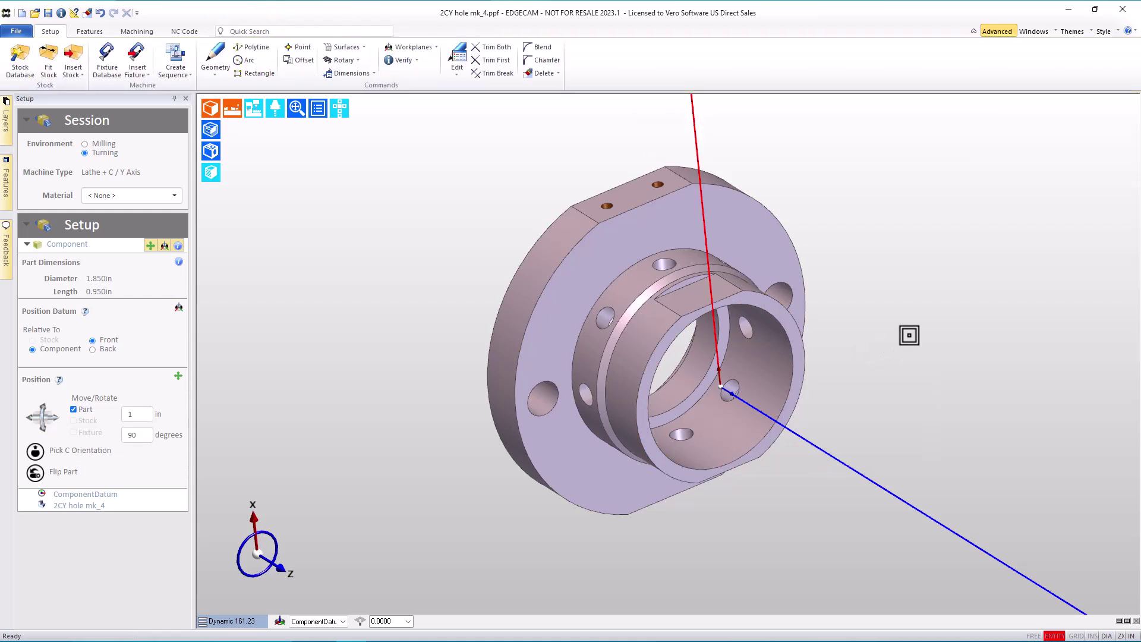
- Load stability spacer.stp from the Desktop into EDGECAM, discarding changes to the previous part
key("super+e")
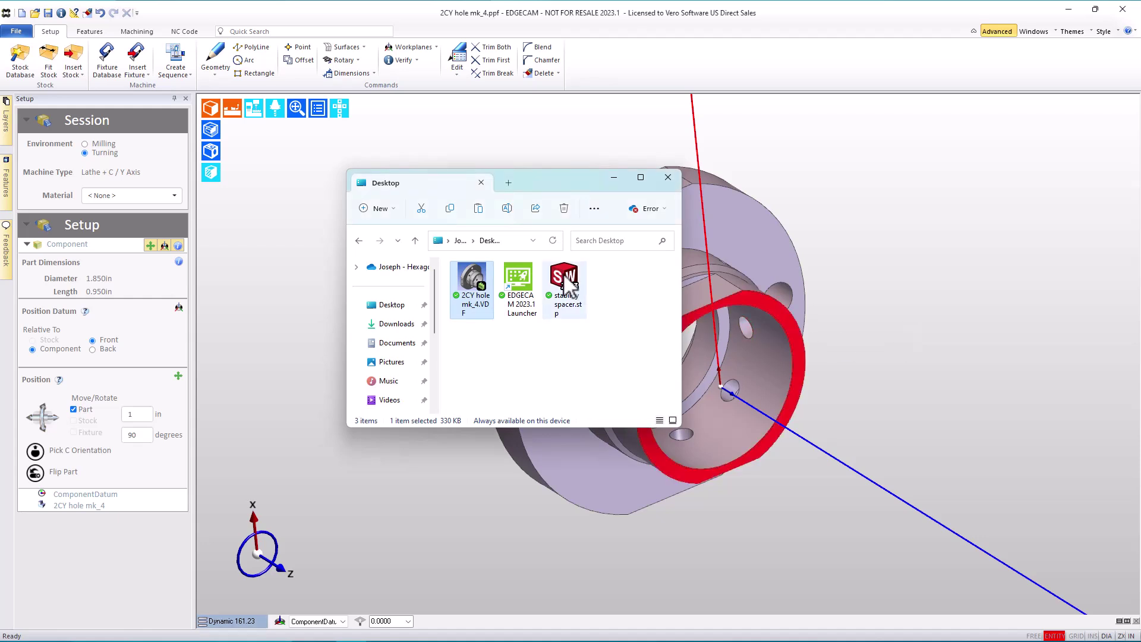
left_click(561, 280)
left_click_drag(561, 284, 1019, 226)
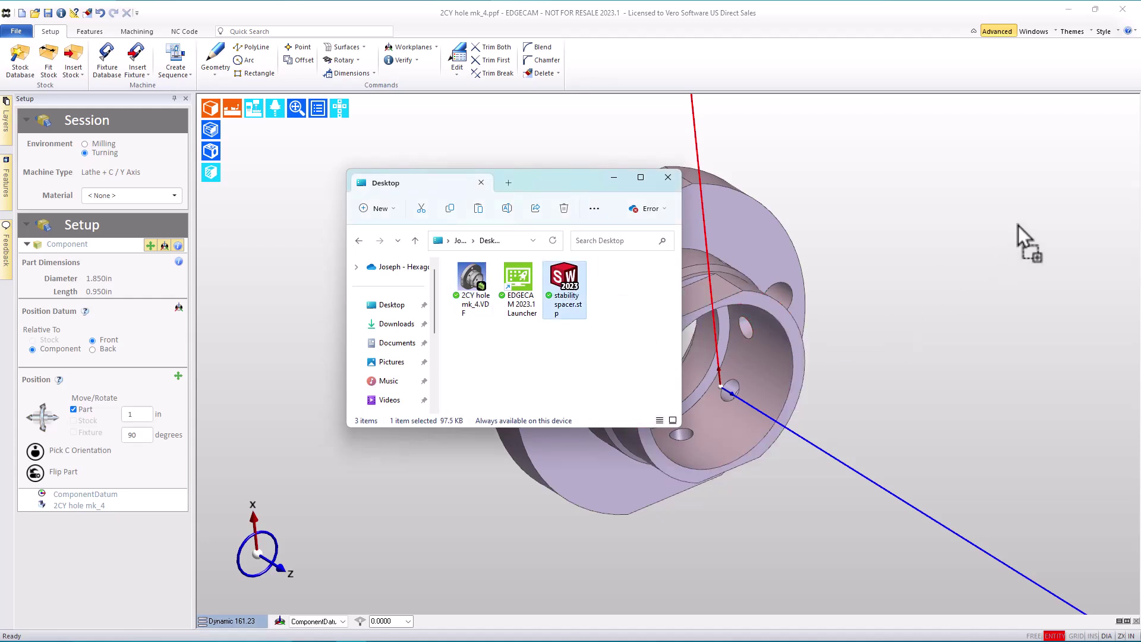
left_click(570, 351)
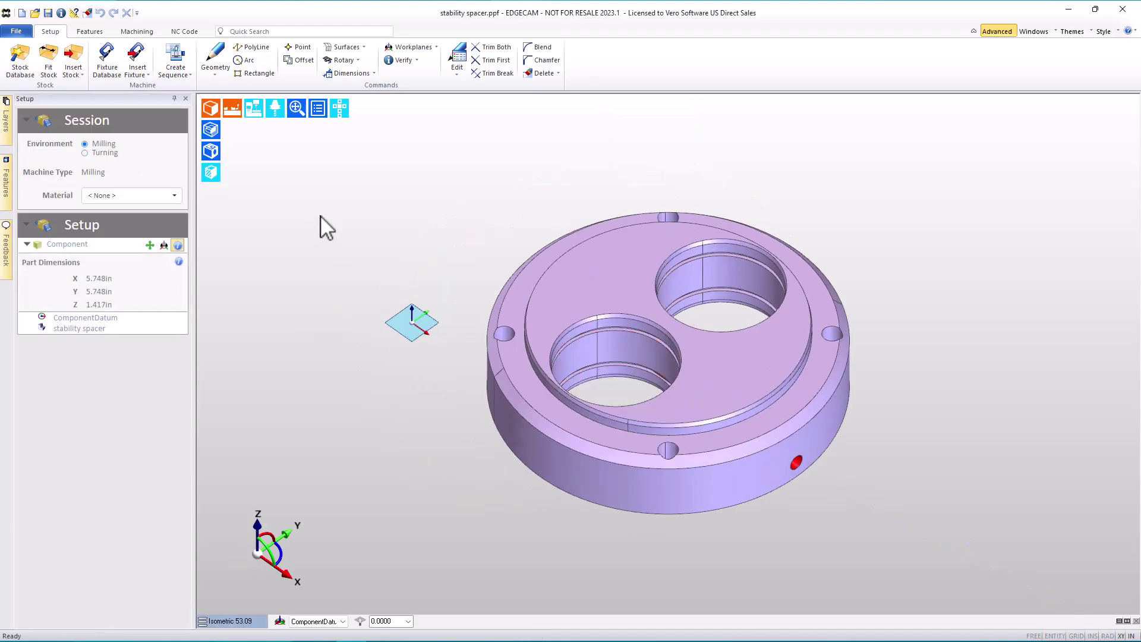
- Switch the stability spacer setup to turning on a Lathe + C / Y Axis machine
left_click(105, 159)
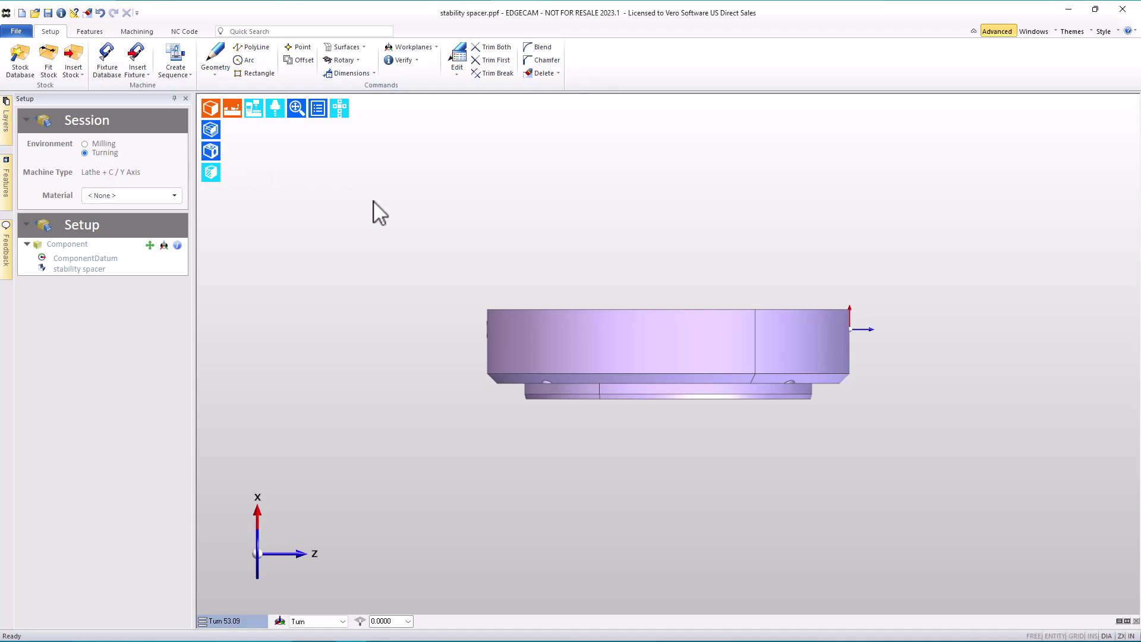
left_click(150, 245)
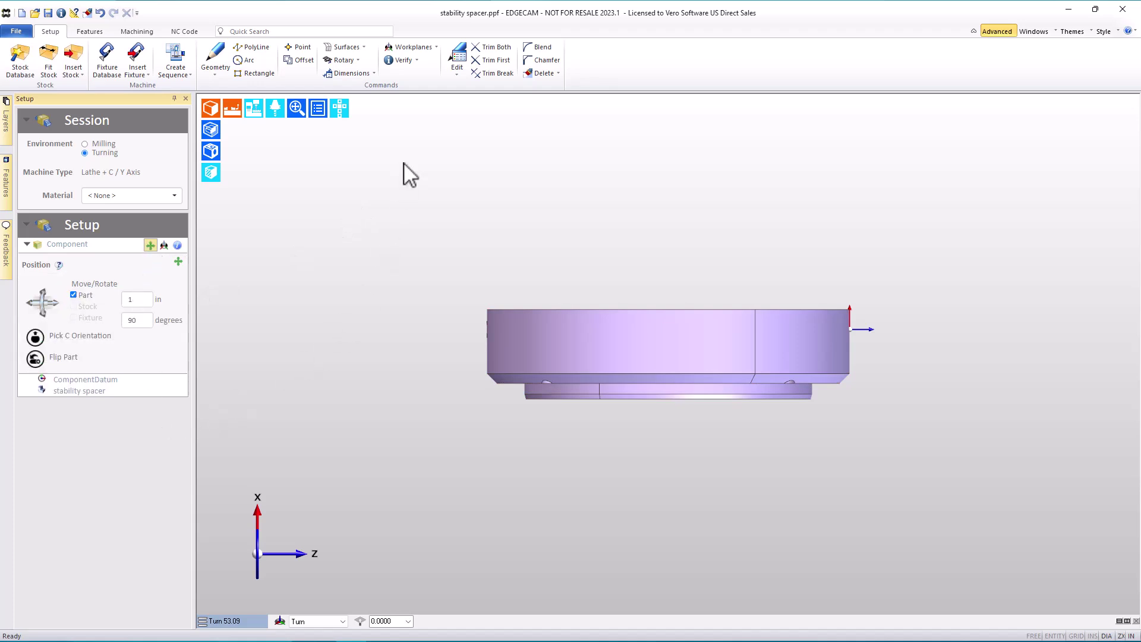
left_click(458, 61)
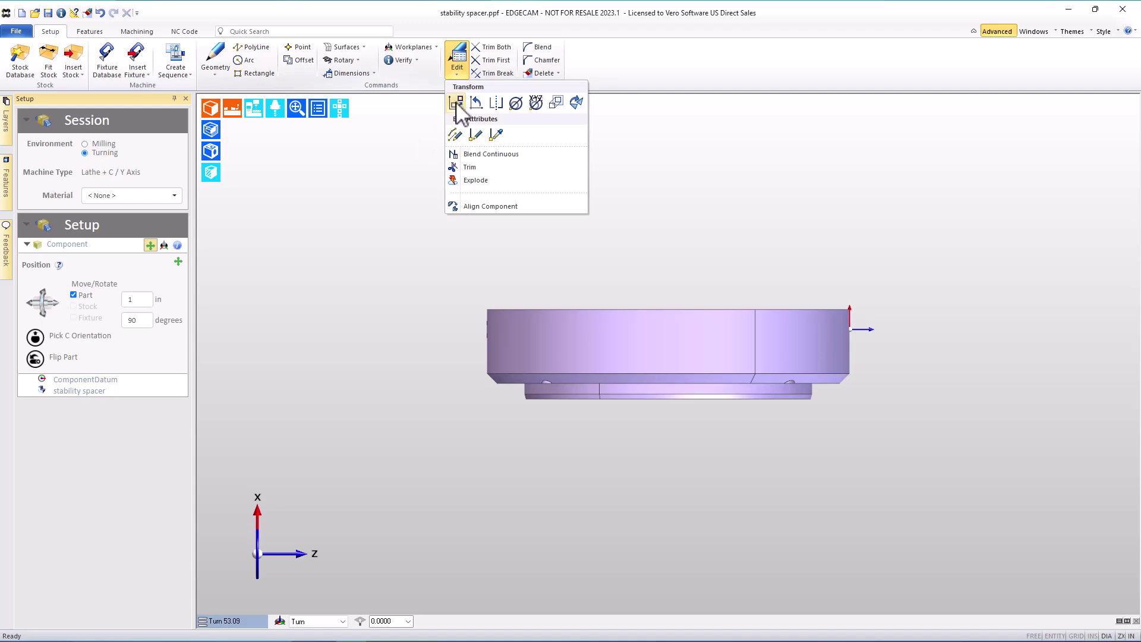
- Start Align Component and try cylindrical and bore faces as the rotation axis
left_click(483, 207)
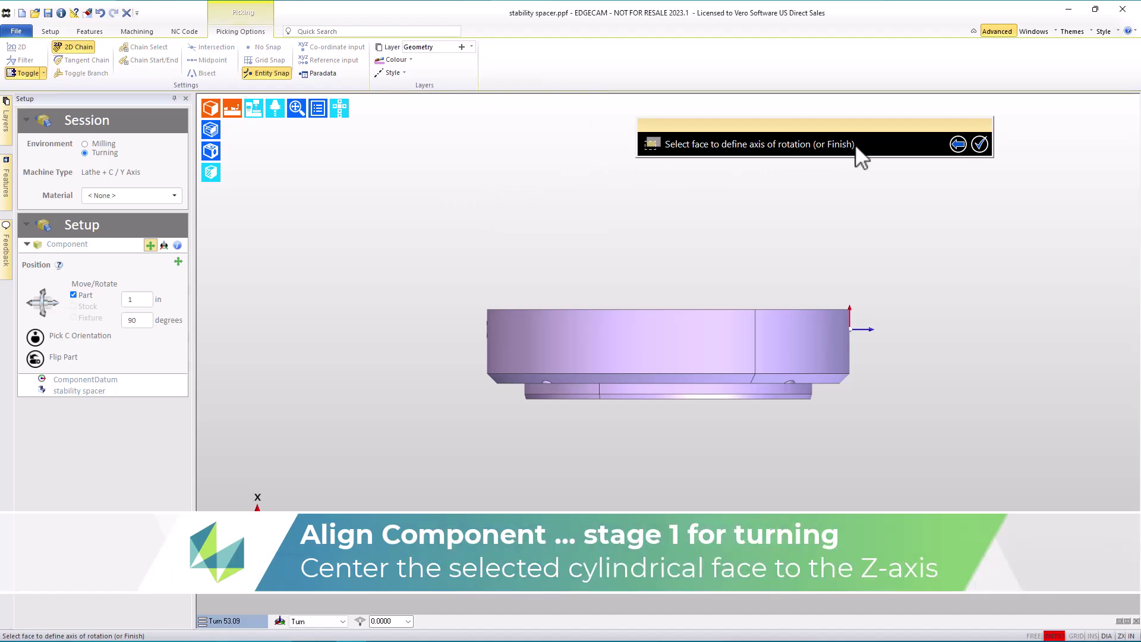
left_click(697, 339)
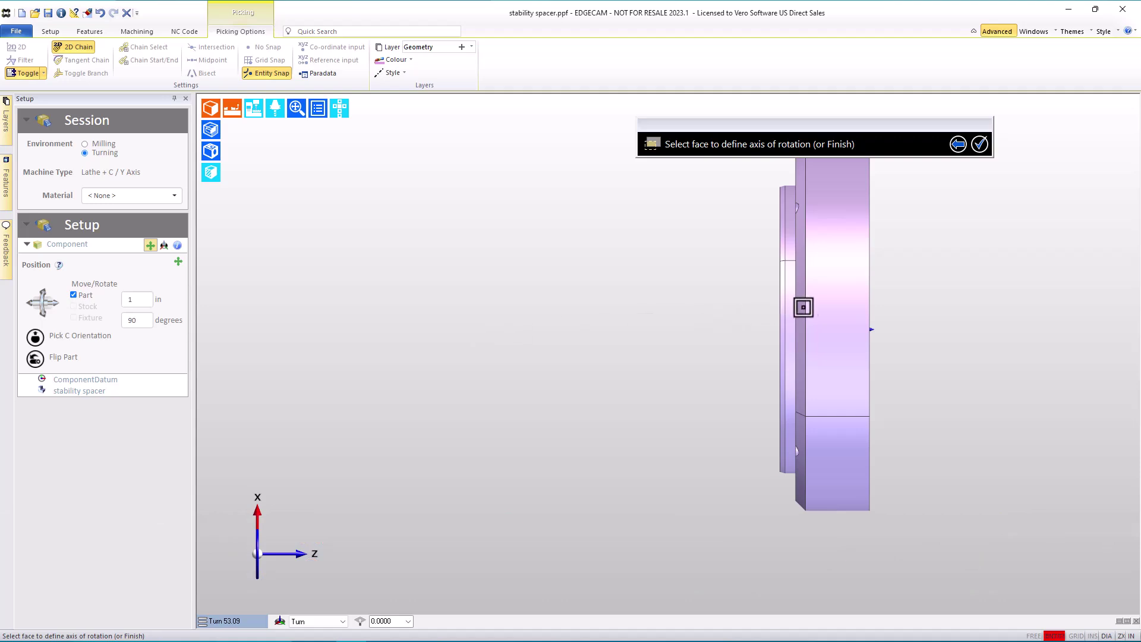
left_click(838, 303)
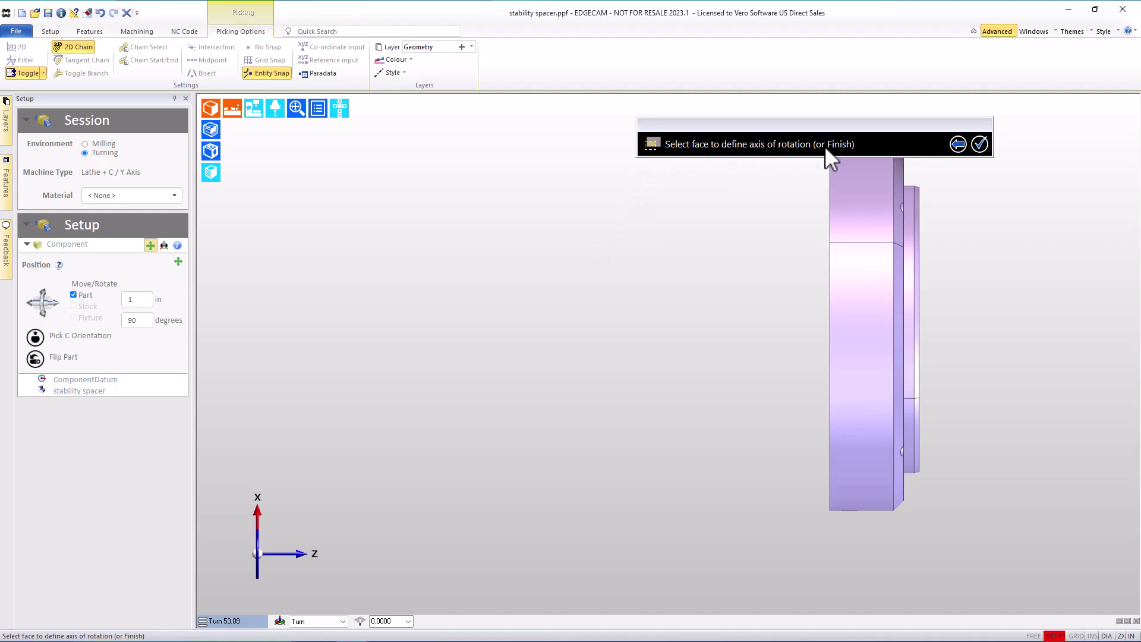
middle_click_drag(1037, 369, 892, 367)
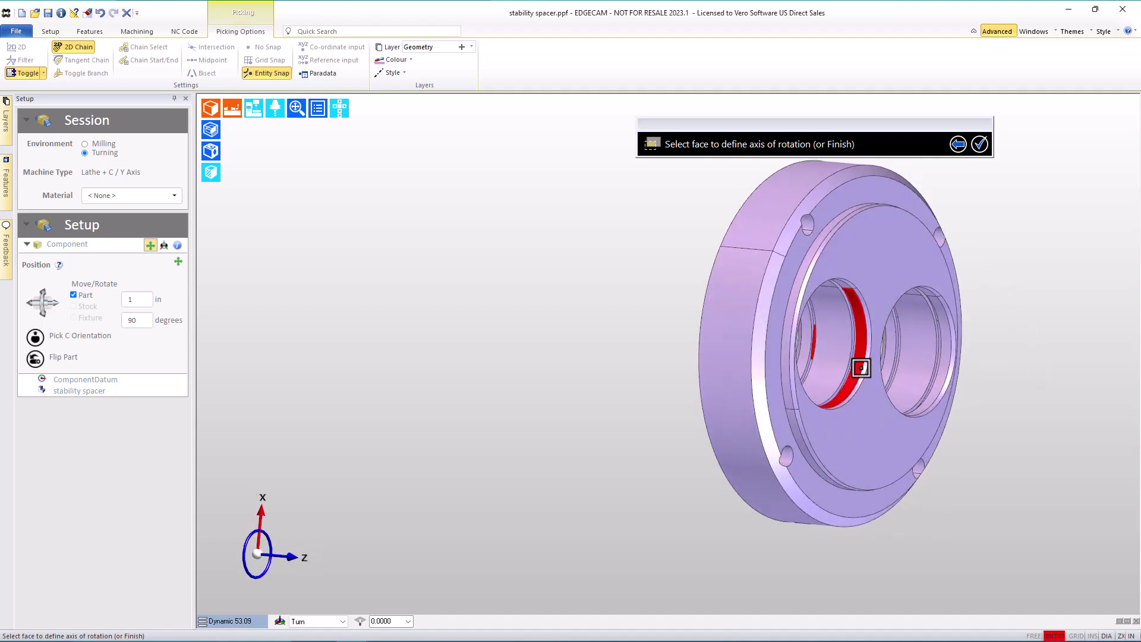
mouse_move(858, 363)
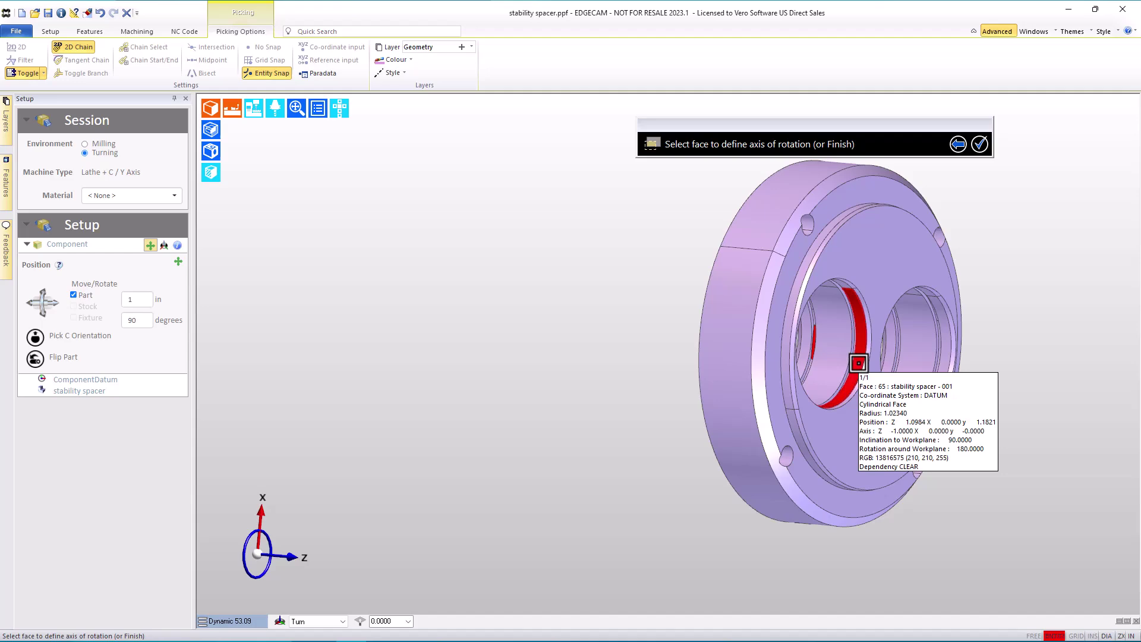
left_click(858, 363)
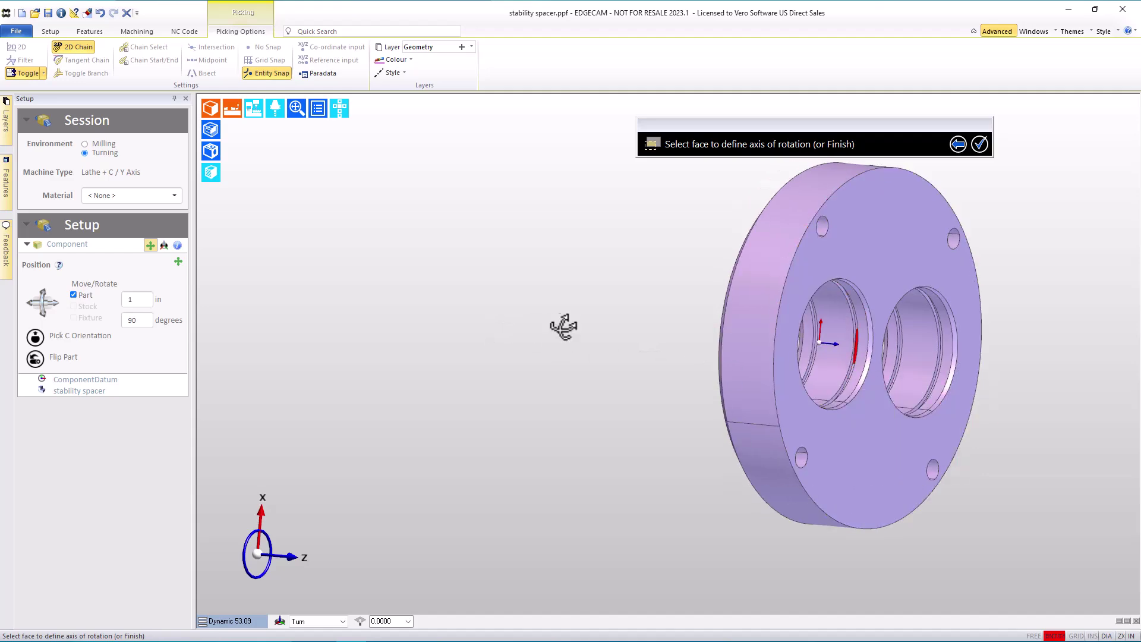
- Pick the spacer's outer cylindrical face as the axis of rotation
mouse_move(565, 326)
middle_mouse_down()
mouse_move(384, 305)
mouse_move(563, 331)
mouse_move(554, 334)
middle_mouse_up()
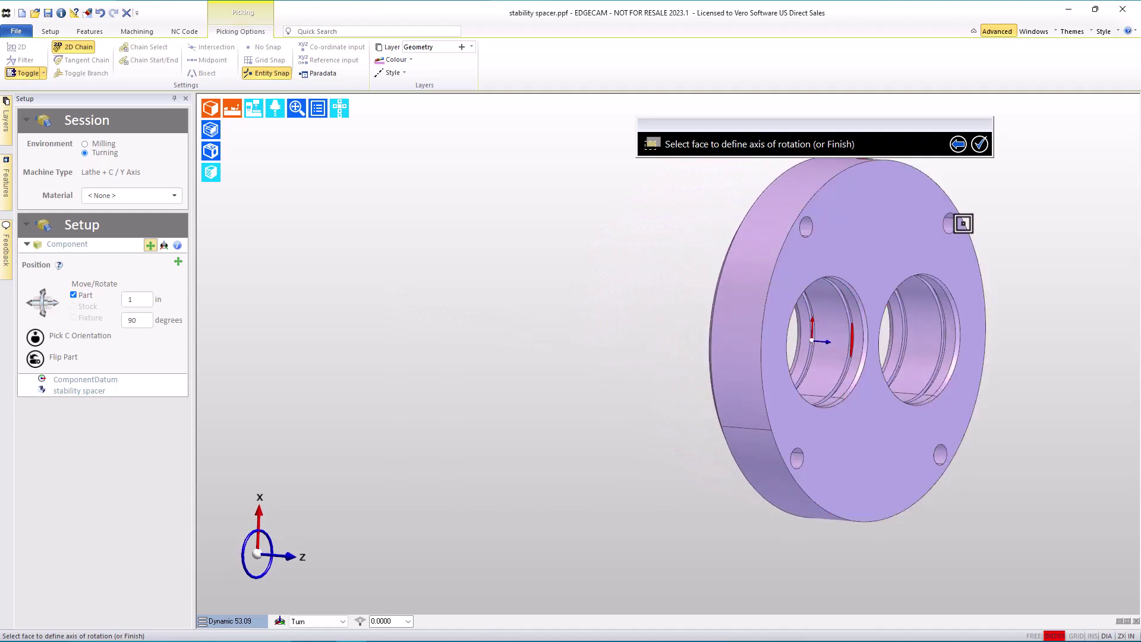
mouse_move(952, 225)
middle_click_drag(952, 224, 957, 354)
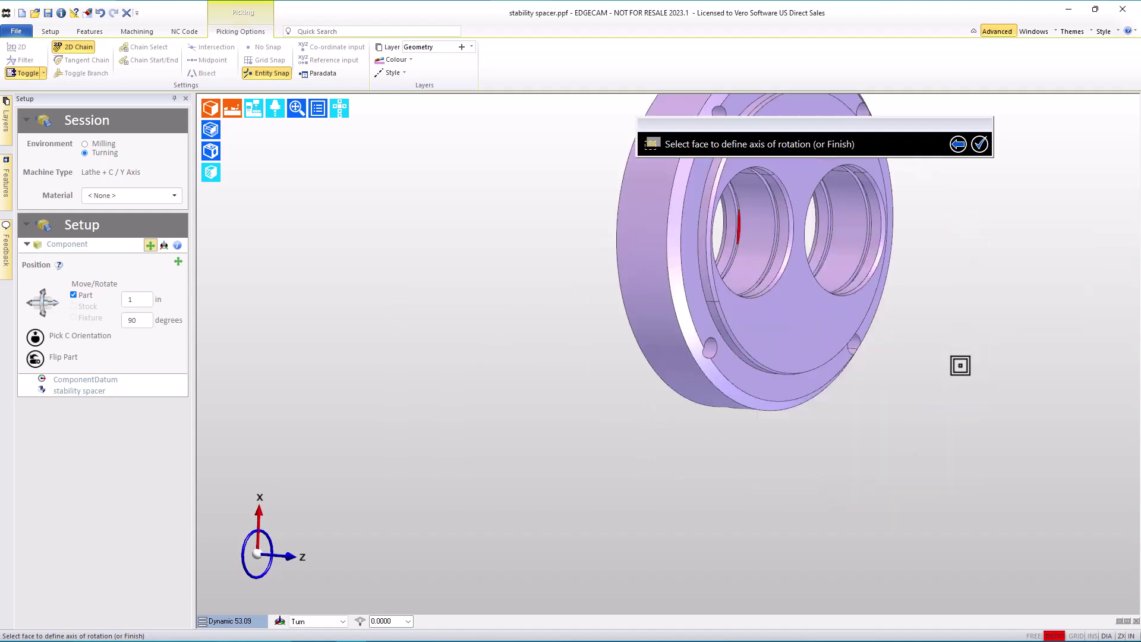
middle_click_drag(836, 552, 821, 578)
middle_click_drag(884, 367, 706, 330)
left_click(692, 313)
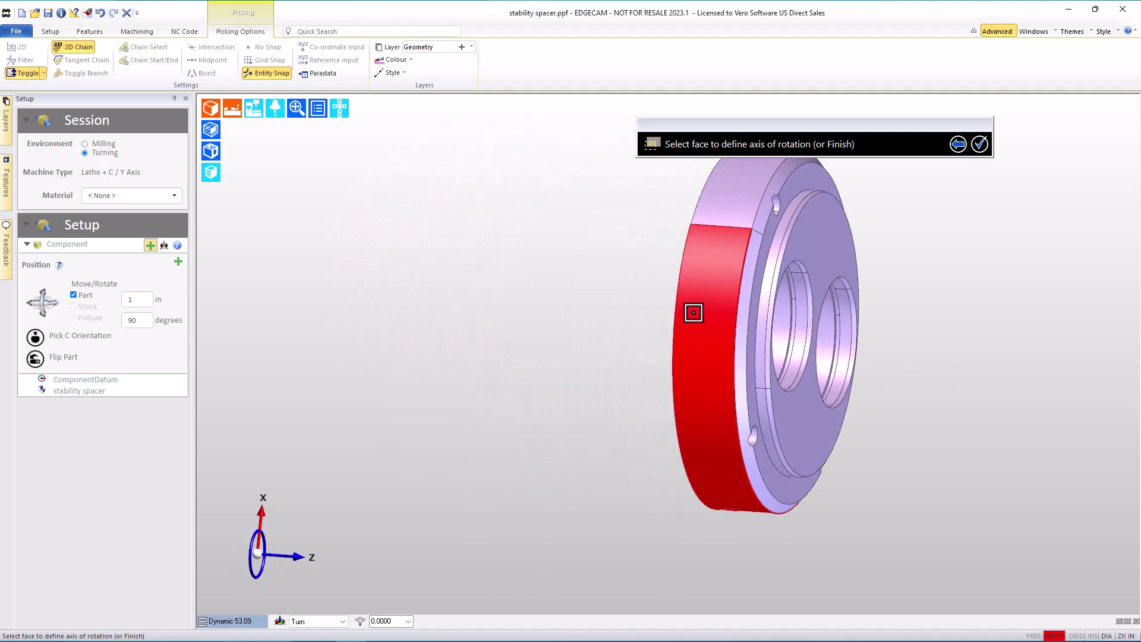
middle_click_drag(727, 370, 753, 210)
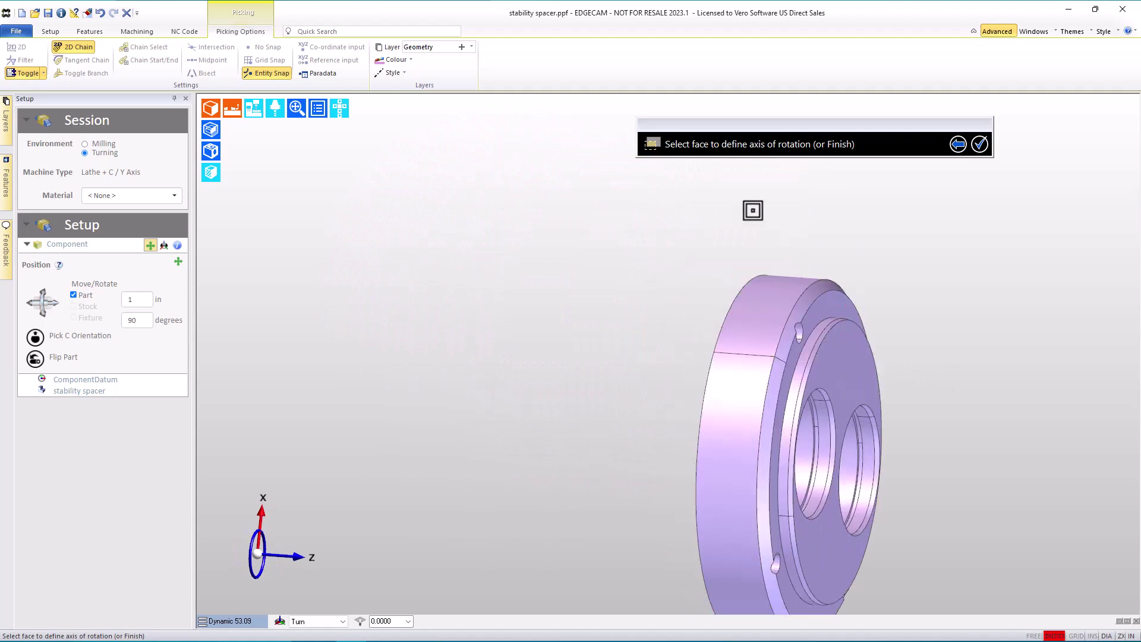
- Accept the rotation axis and set the spacer's front planar face as the Z0 origin plane
left_click(980, 145)
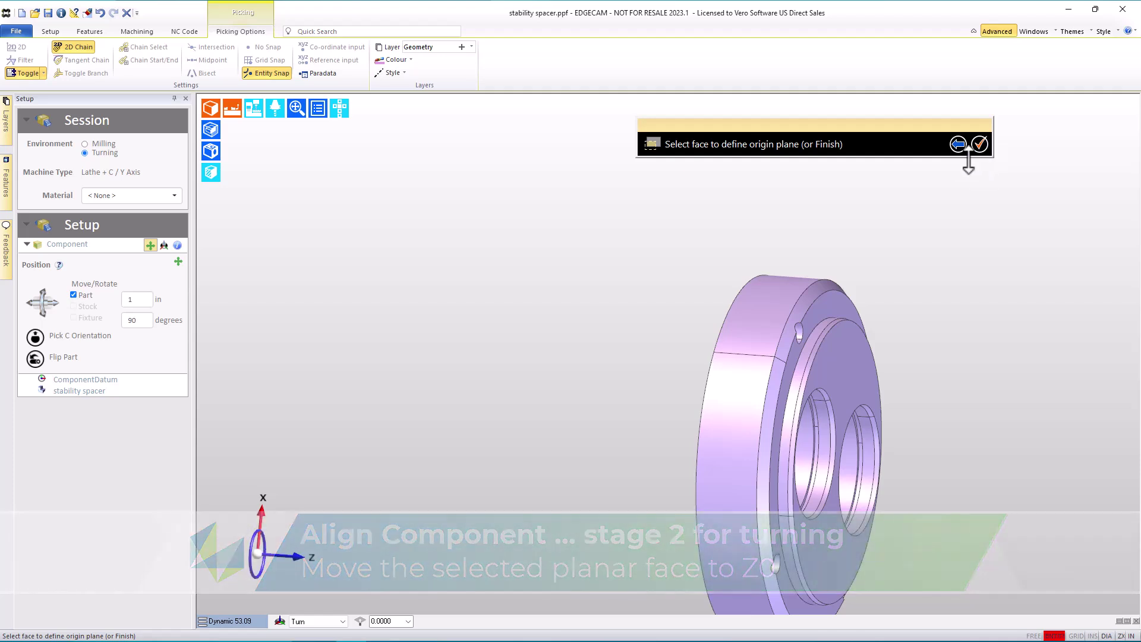
mouse_move(841, 361)
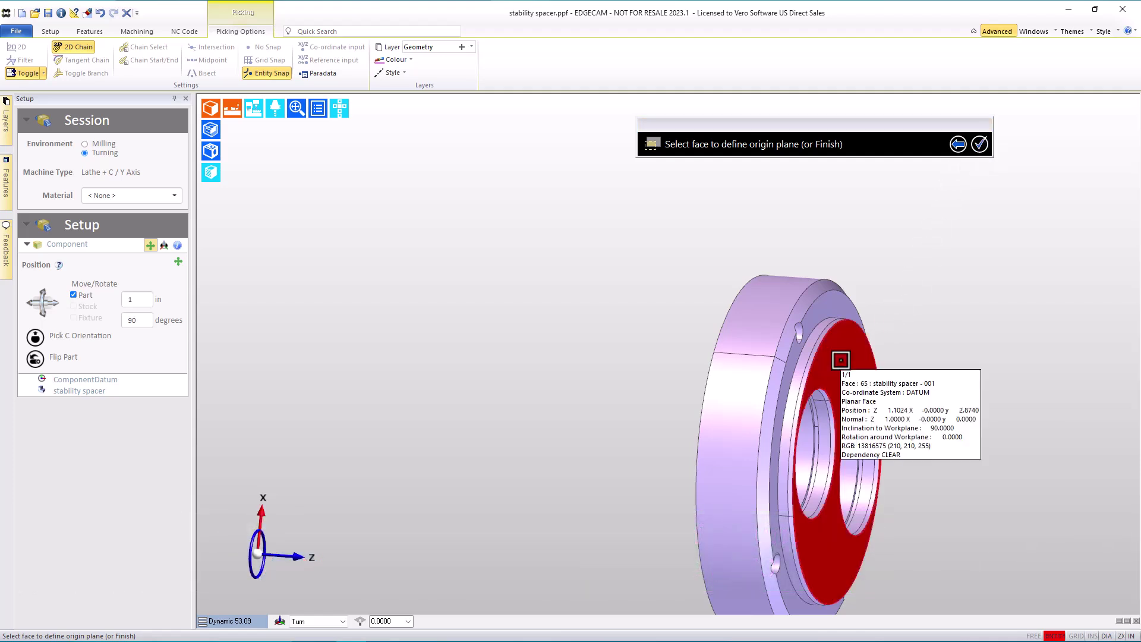
left_click(841, 361)
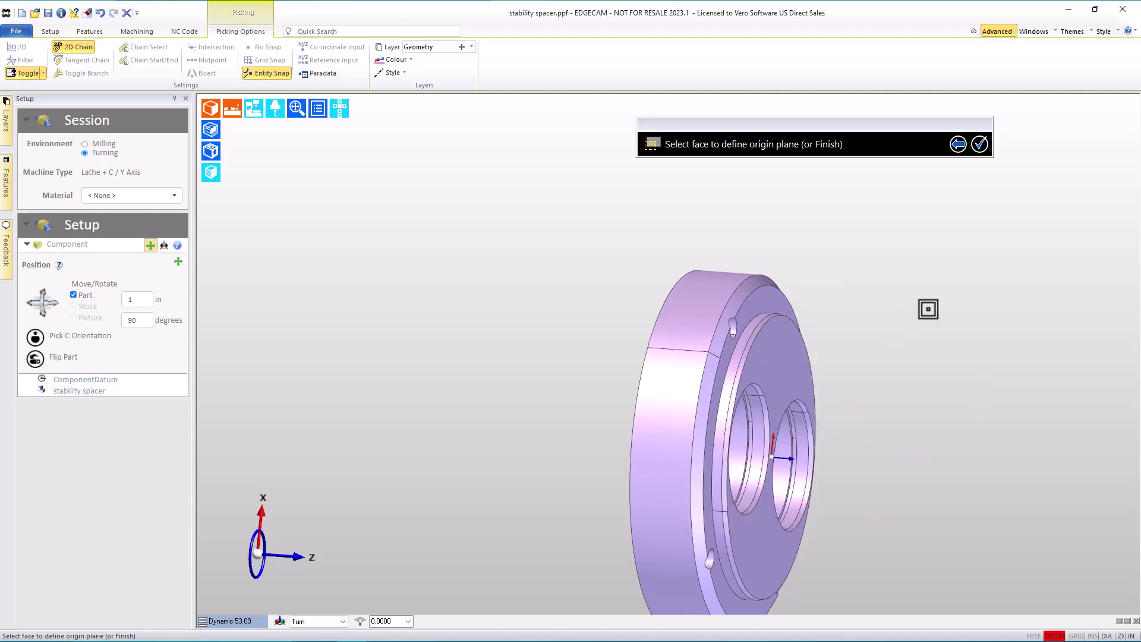
left_click(984, 147)
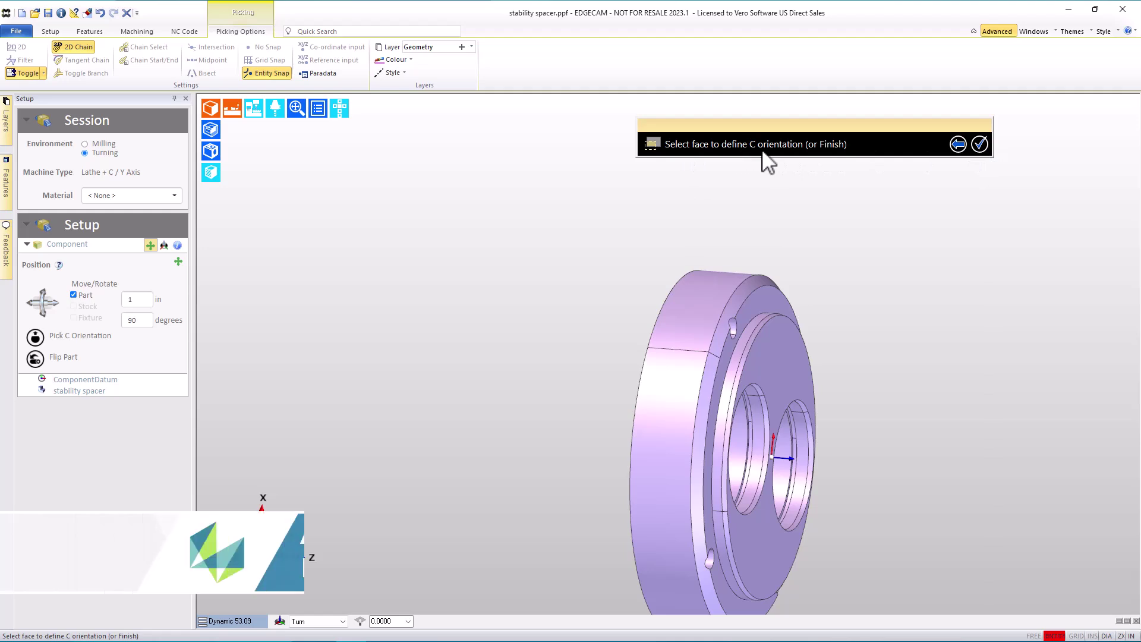
- Pick the flat face on the spacer's rim to place it at C0, completing the alignment
middle_click_drag(935, 295, 846, 313)
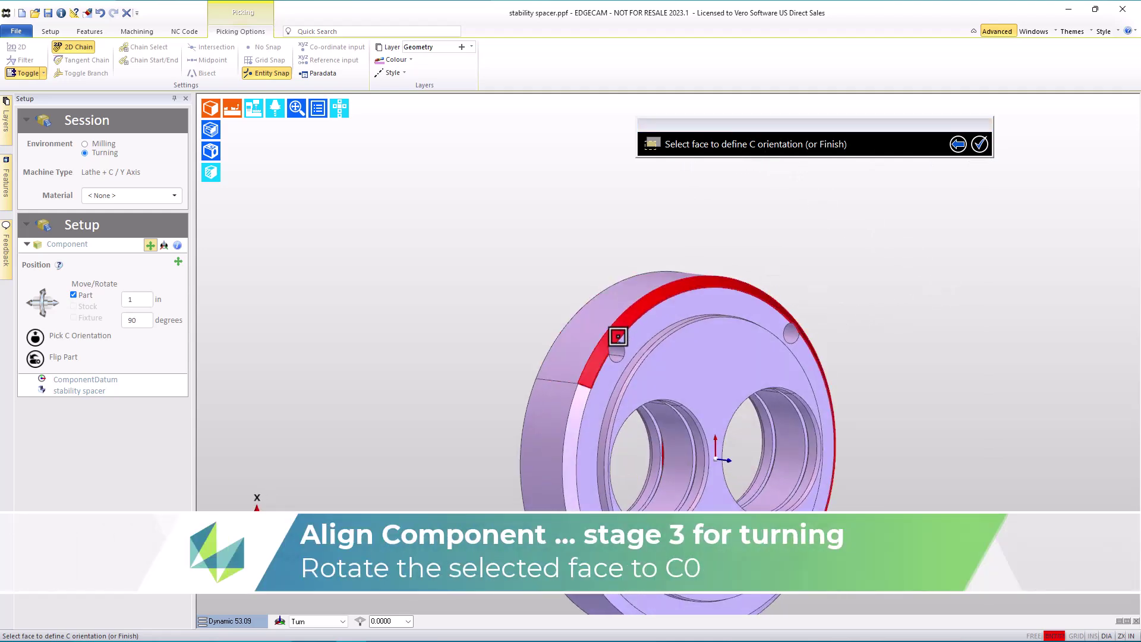
left_click(615, 351)
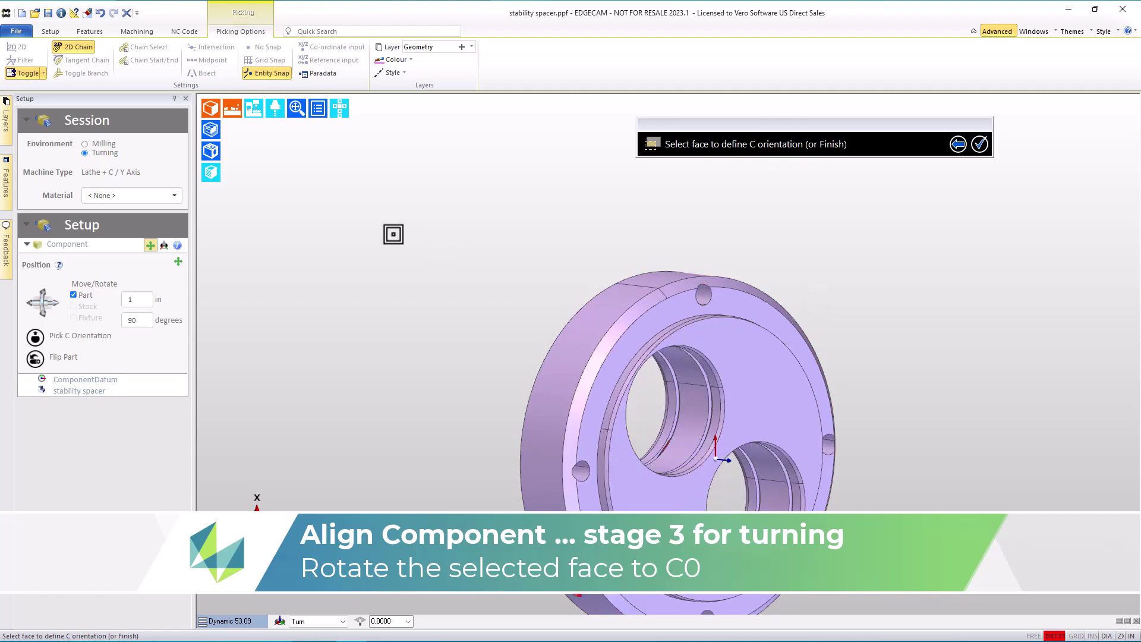
middle_click(393, 234)
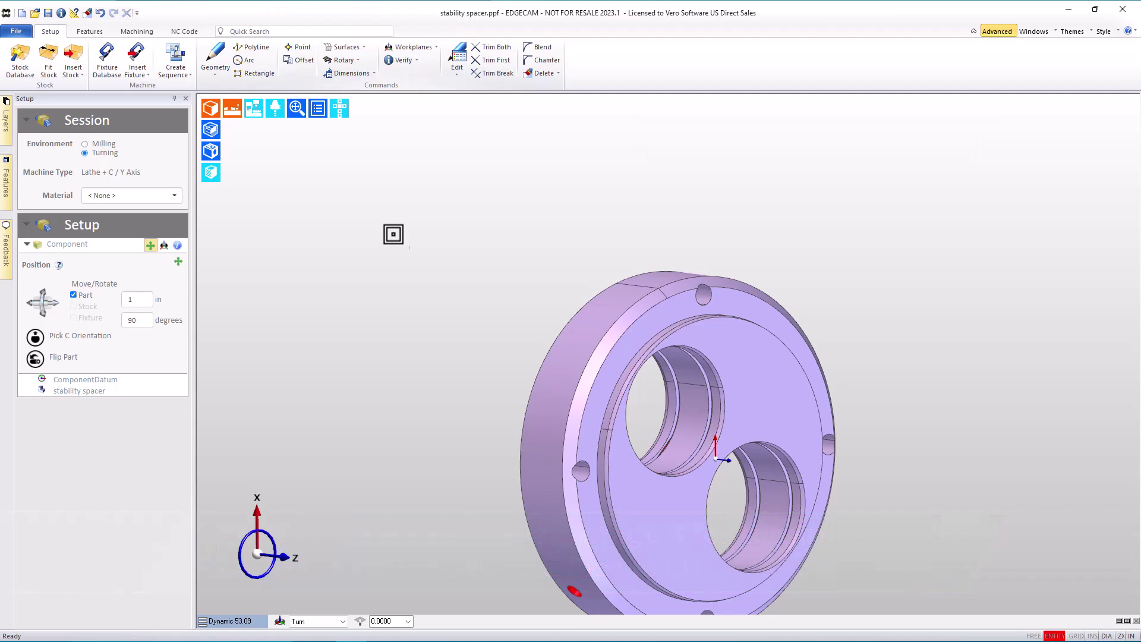
left_click(456, 69)
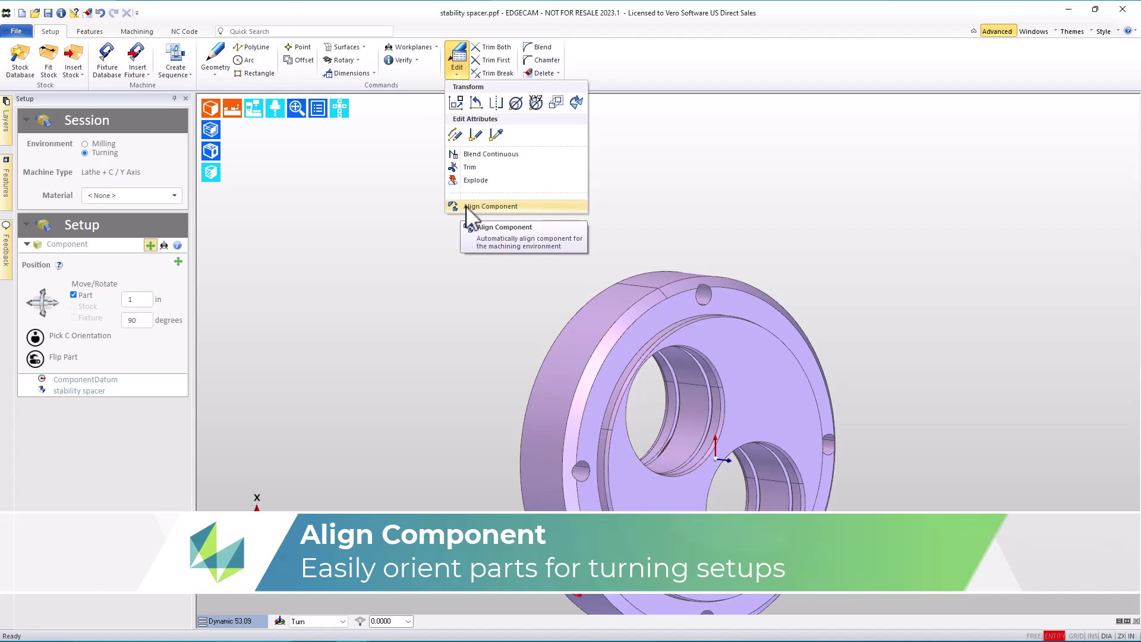
left_click(426, 308)
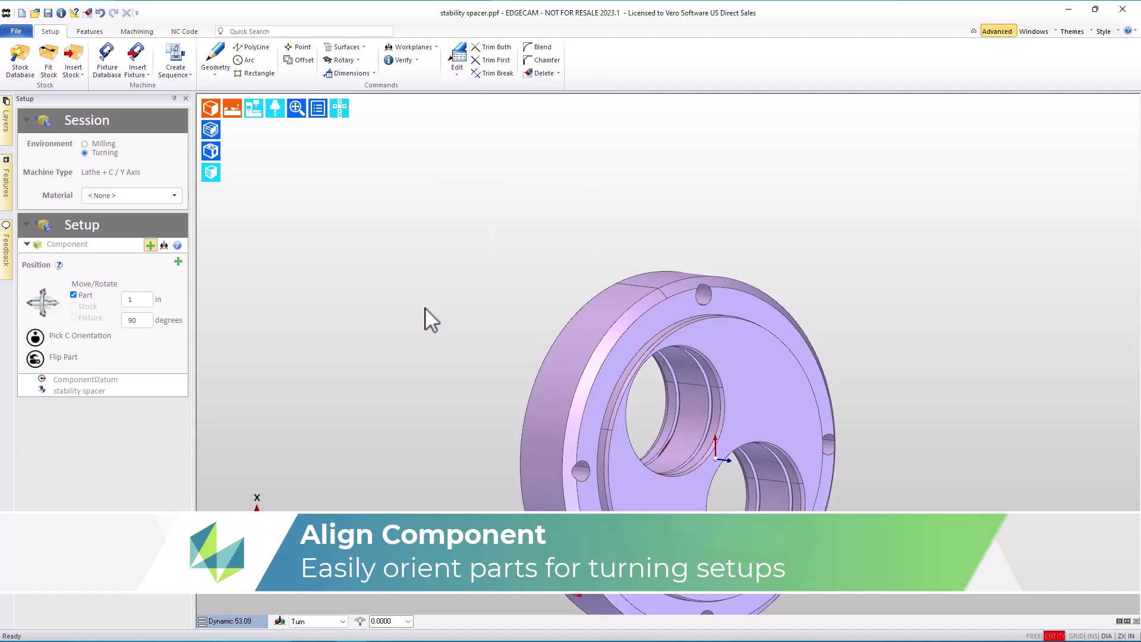
left_click(16, 31)
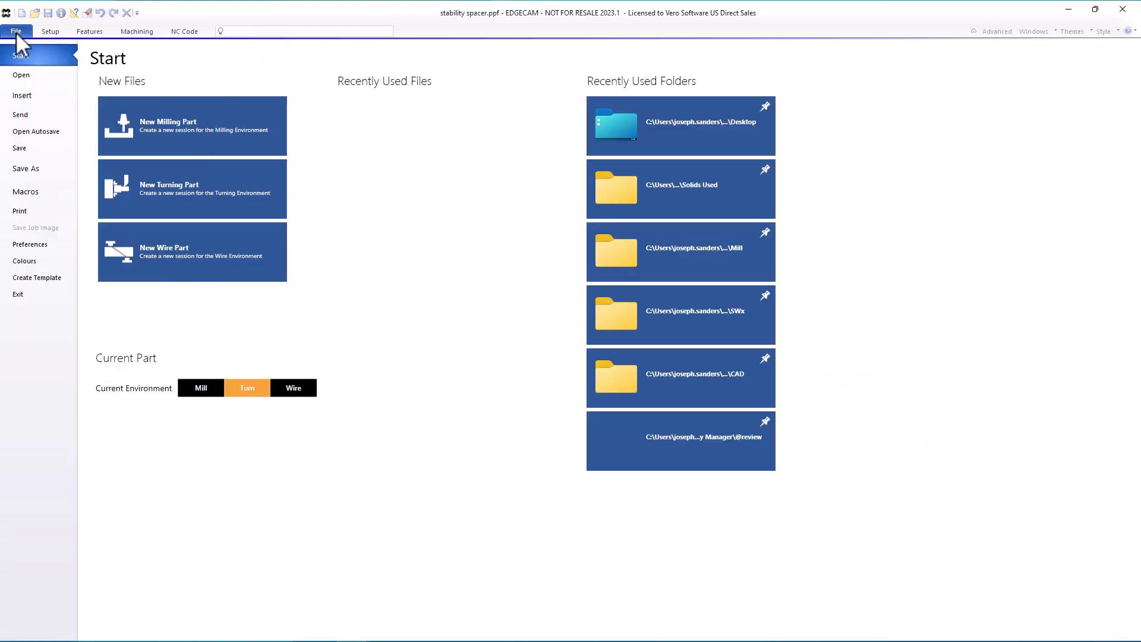
left_click(35, 244)
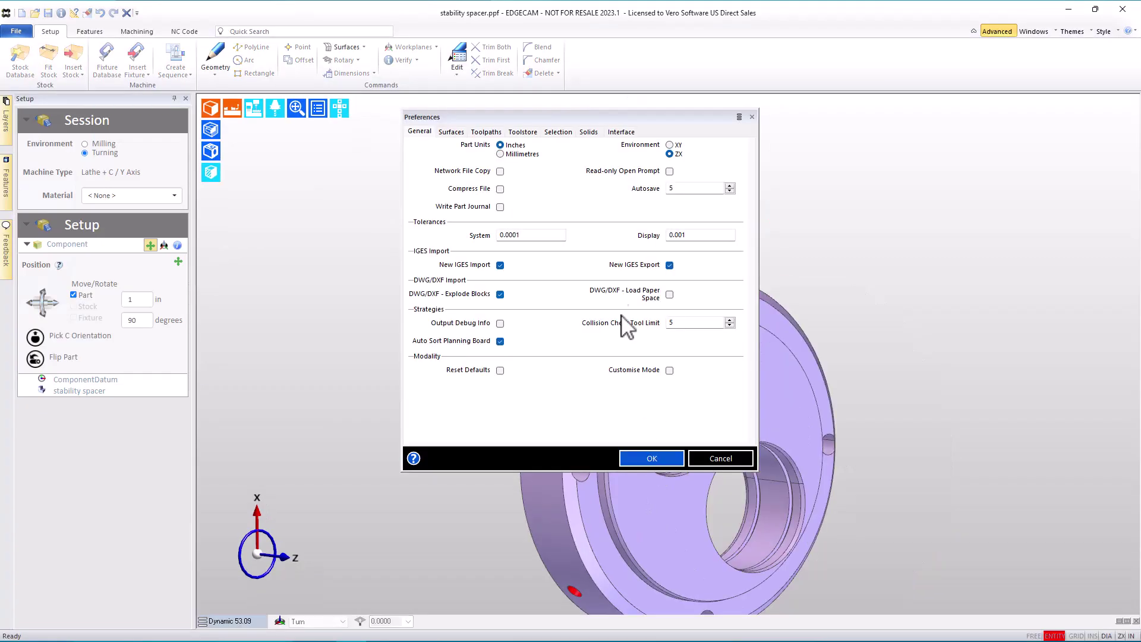
left_click(591, 132)
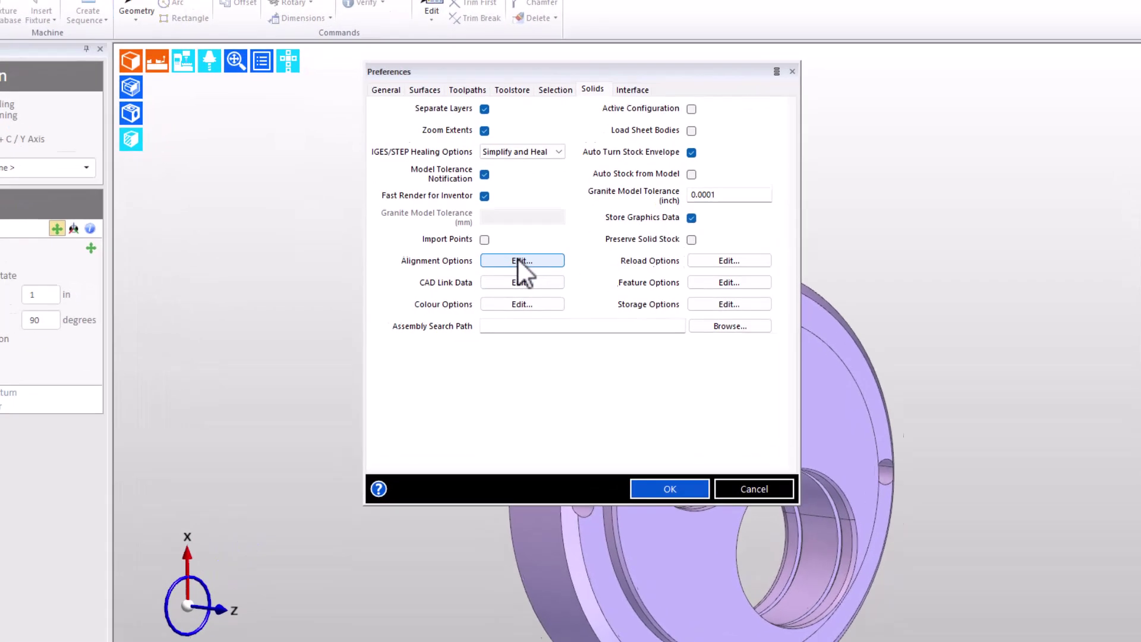
left_click(520, 260)
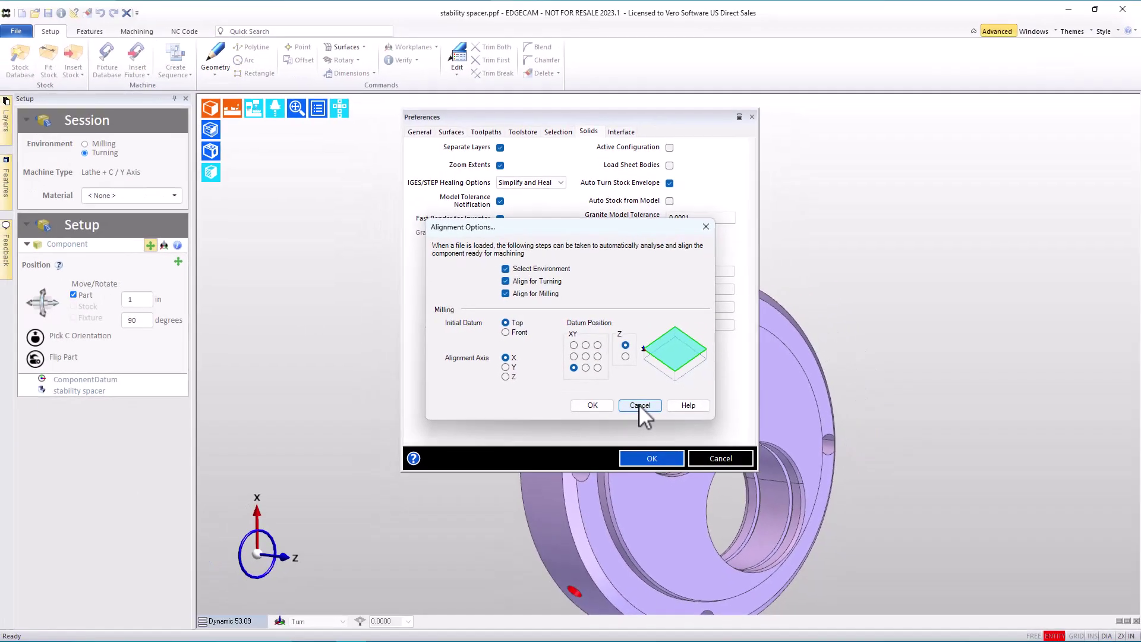
left_click(640, 404)
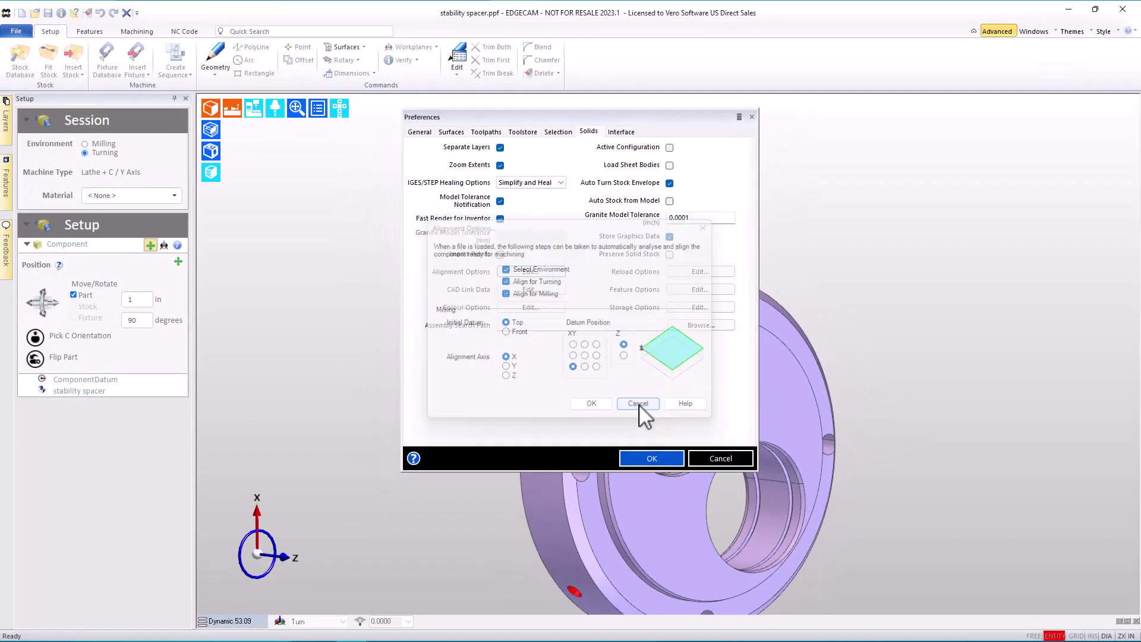
left_click(725, 459)
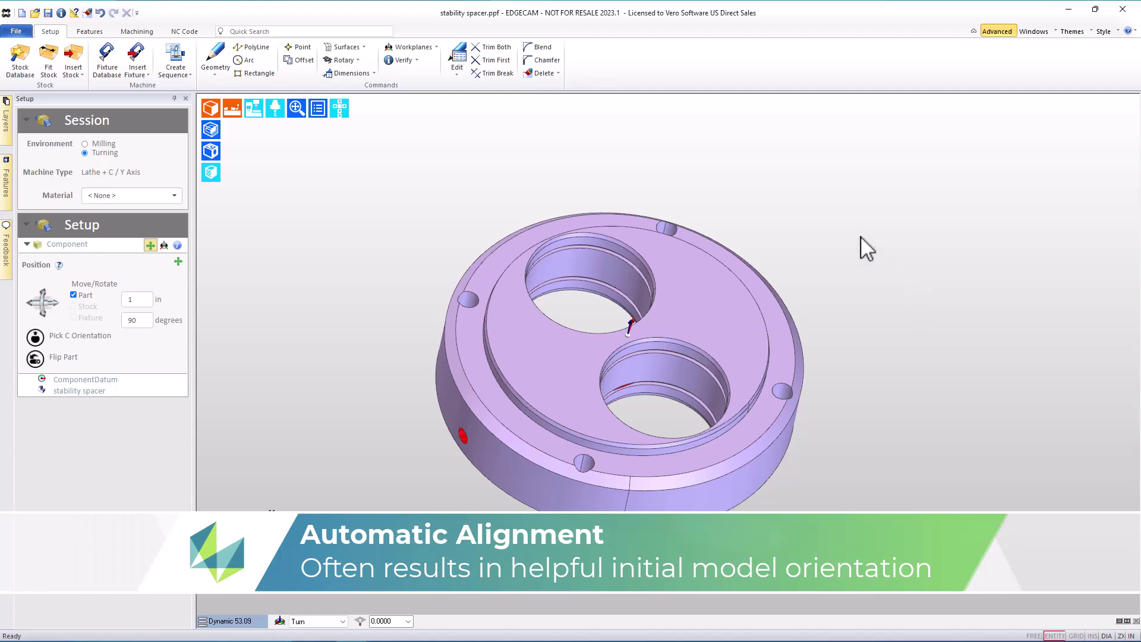
middle_click_drag(786, 233, 808, 305)
middle_click_drag(492, 178, 612, 294)
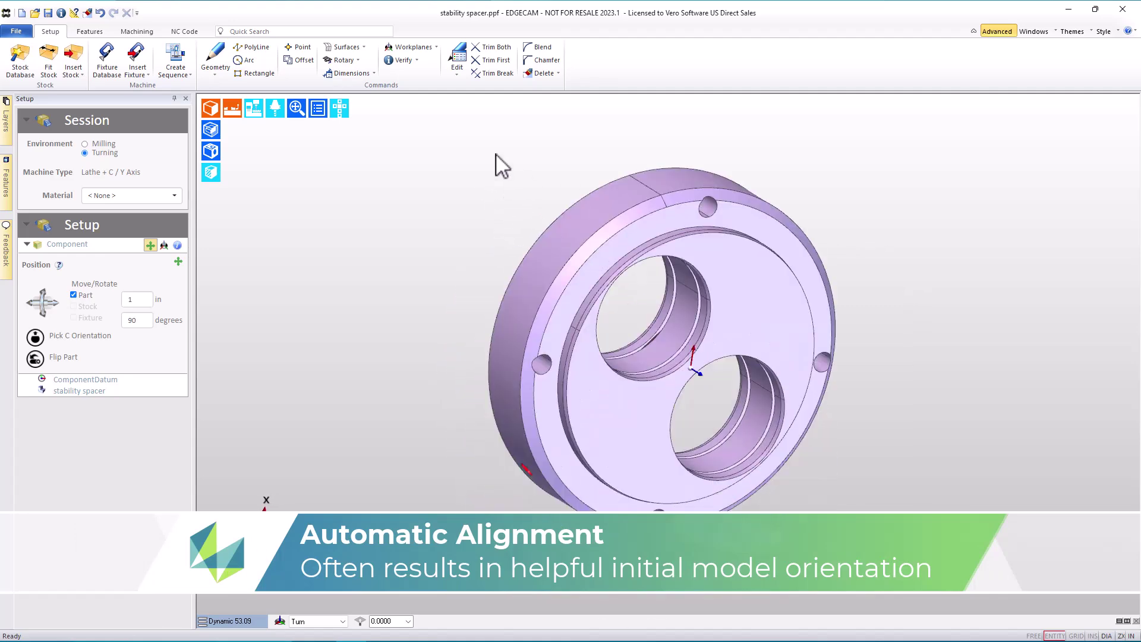
left_click(456, 67)
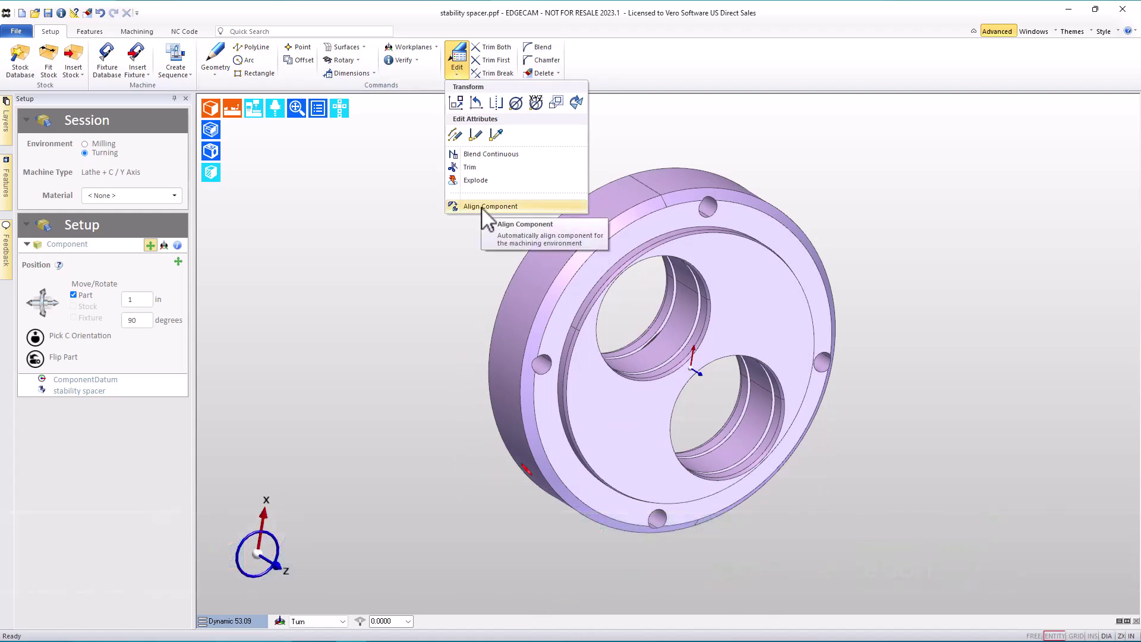
left_click(391, 270)
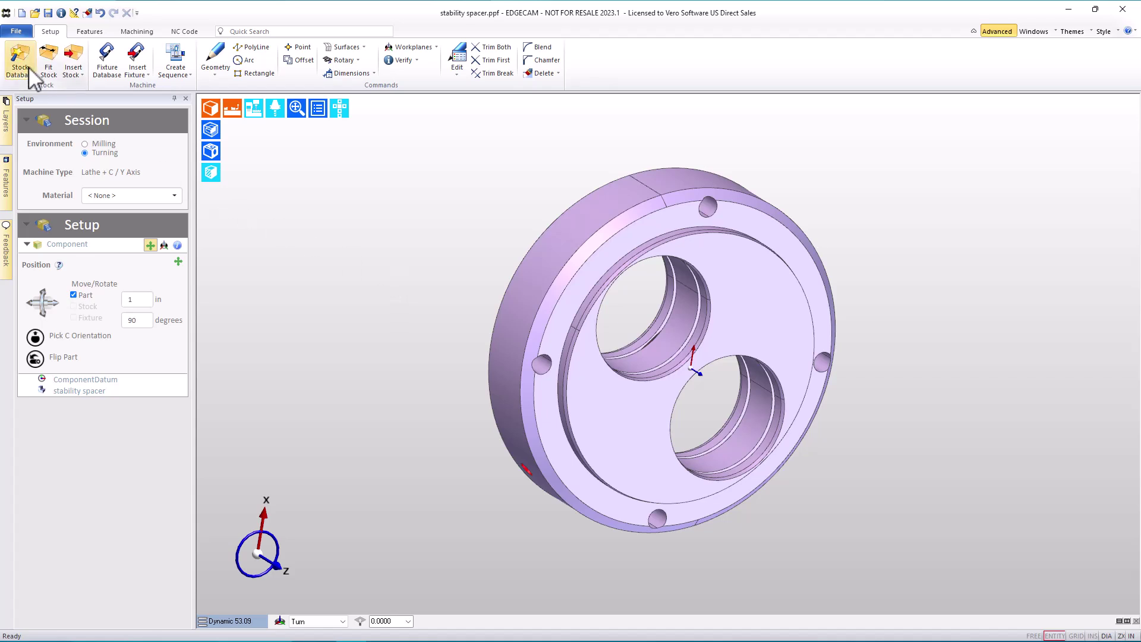
- Fit stock with diameter 6, length 1.5 and a 0.02 front face offset
left_click(42, 59)
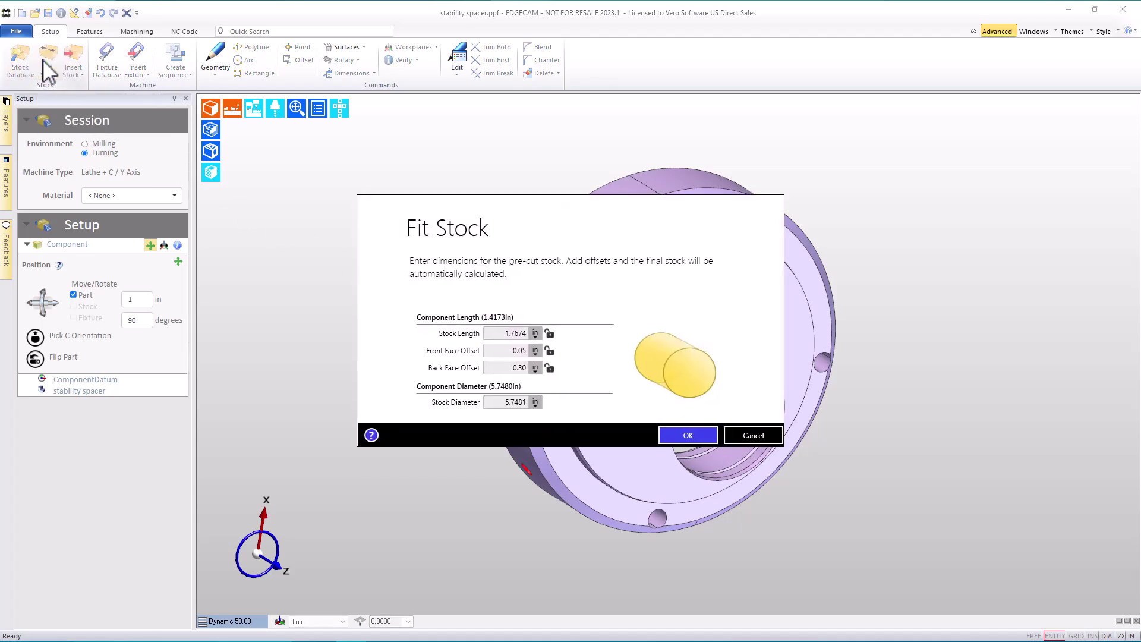
left_click(486, 404)
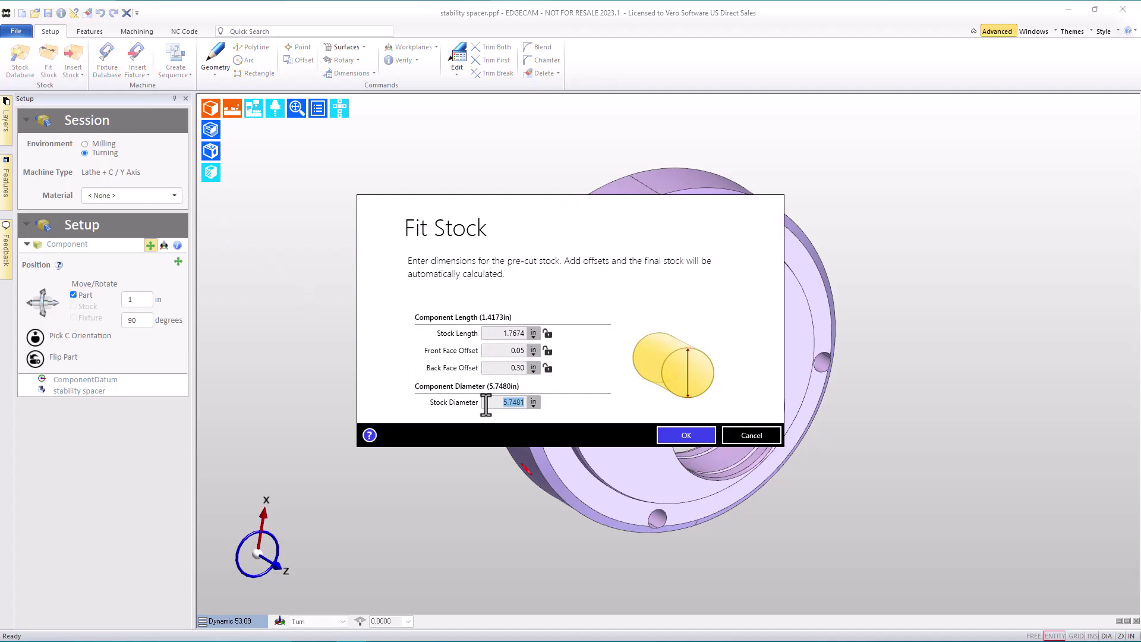
type("6")
left_click(489, 333)
type("1.5")
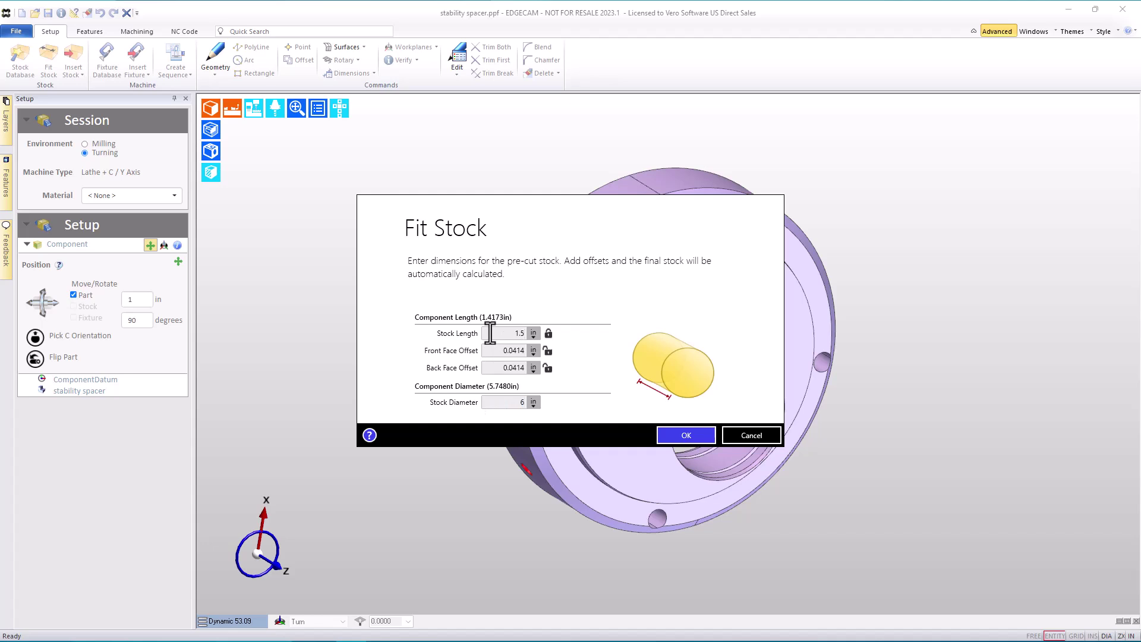
key("Tab")
key("Tab")
type("0.02")
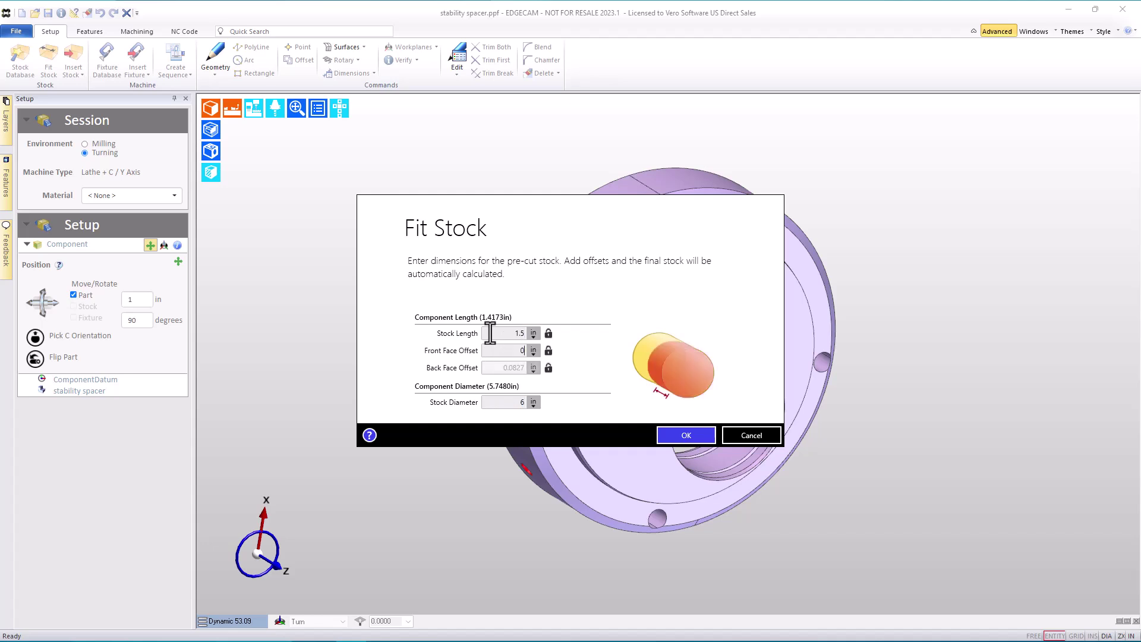
key("Return")
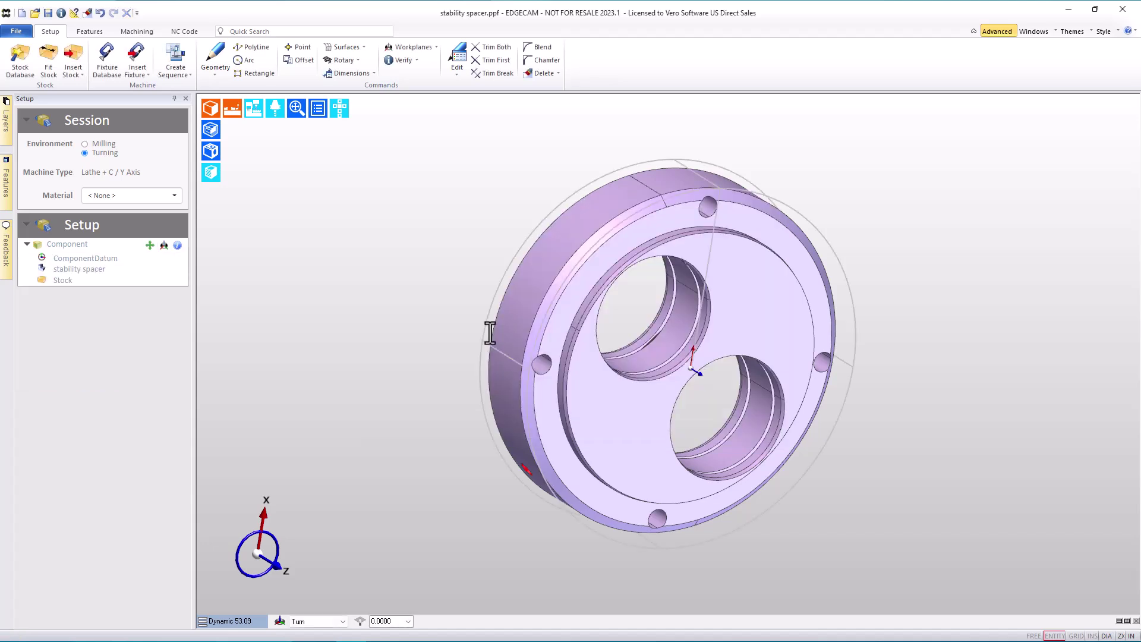
left_click(103, 57)
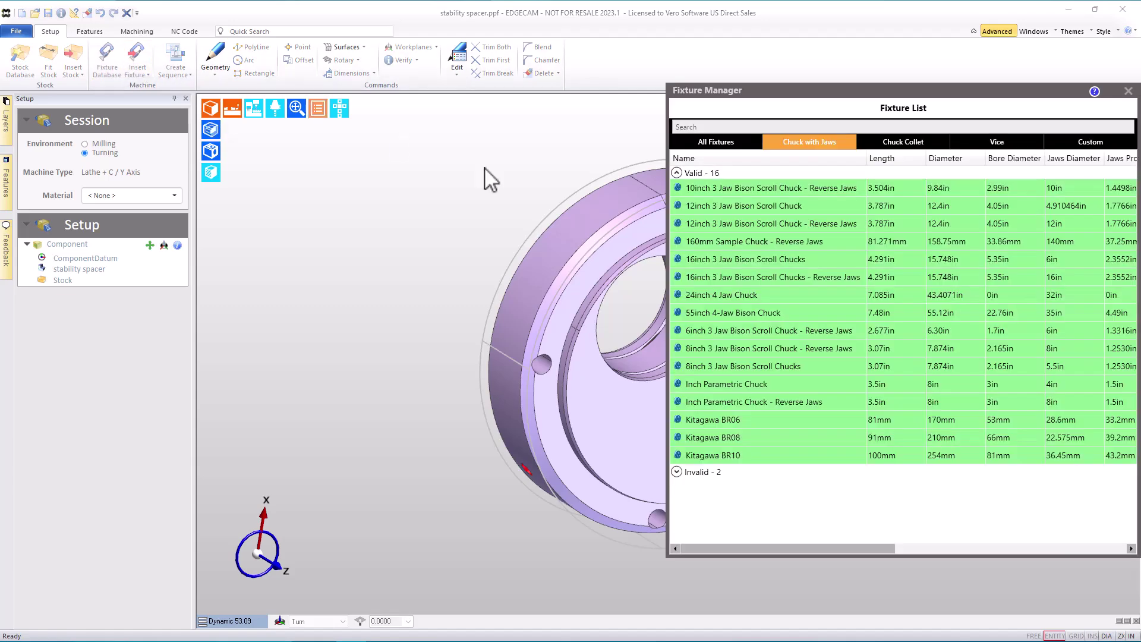
- Add a Kitagawa BR08 chuck gripping at diameter 2 with part stick-out 1
left_click(712, 438)
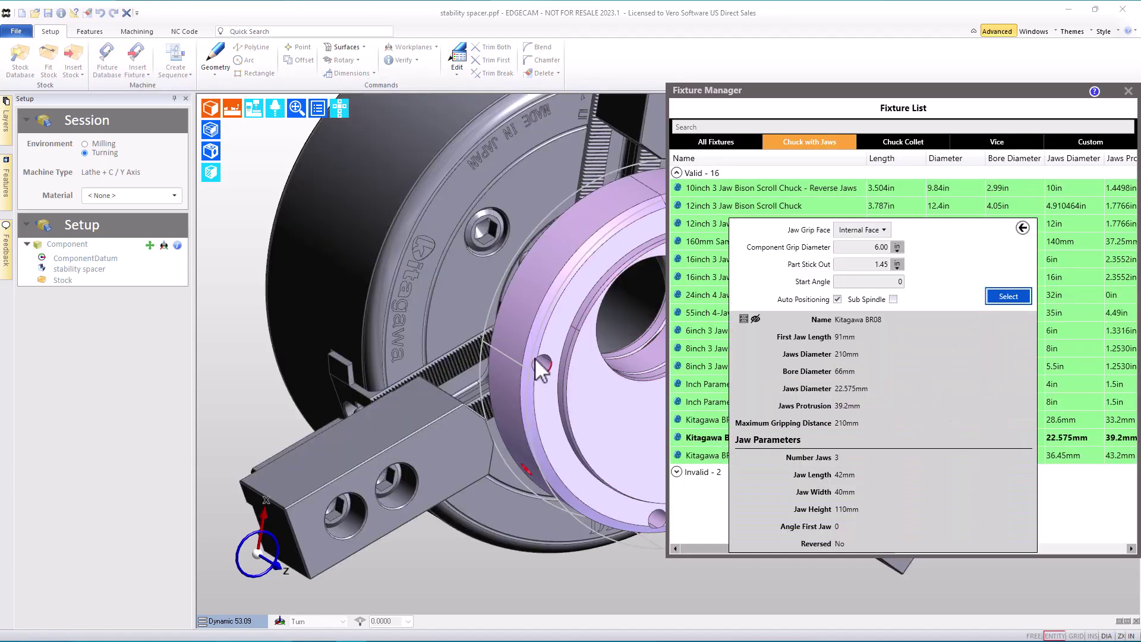
left_click(869, 248)
type("2.")
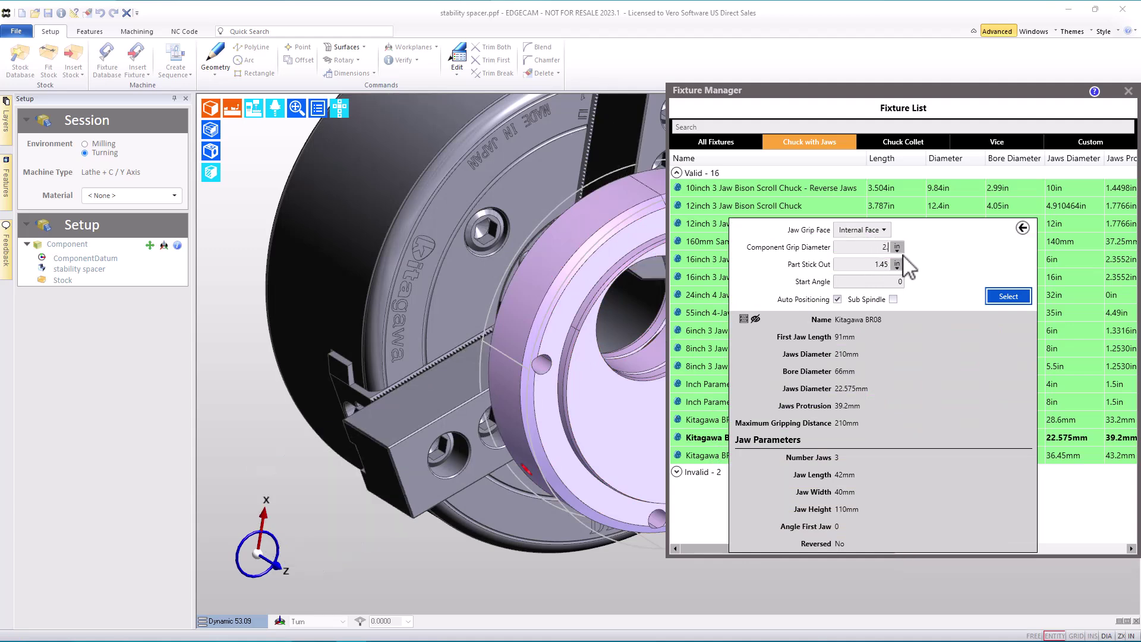
left_click(864, 262)
type("1")
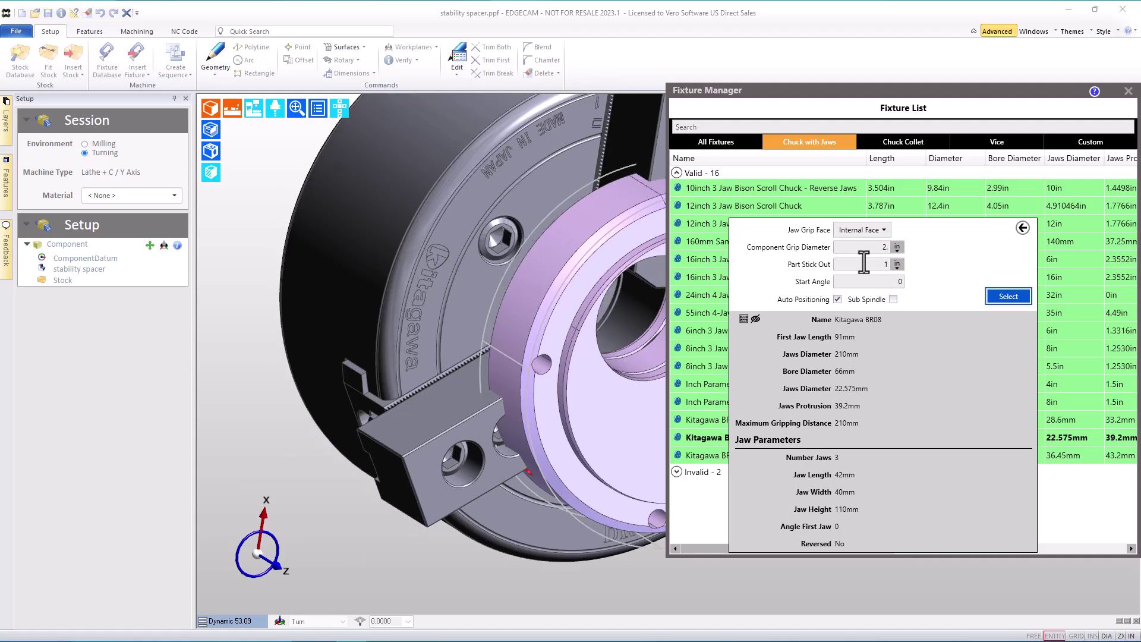
left_click(1008, 296)
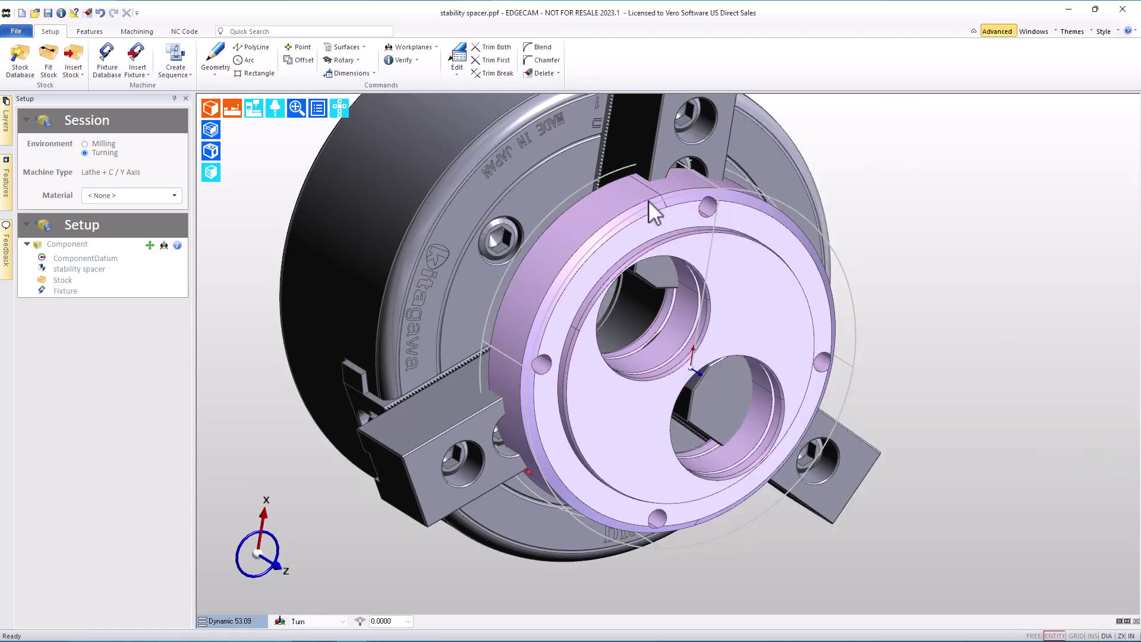
- Create a sequence using Sample Lathe 2 CY inch, Workflow Lathe 2 CY inch toolkit and ComponentDatum
left_click(176, 62)
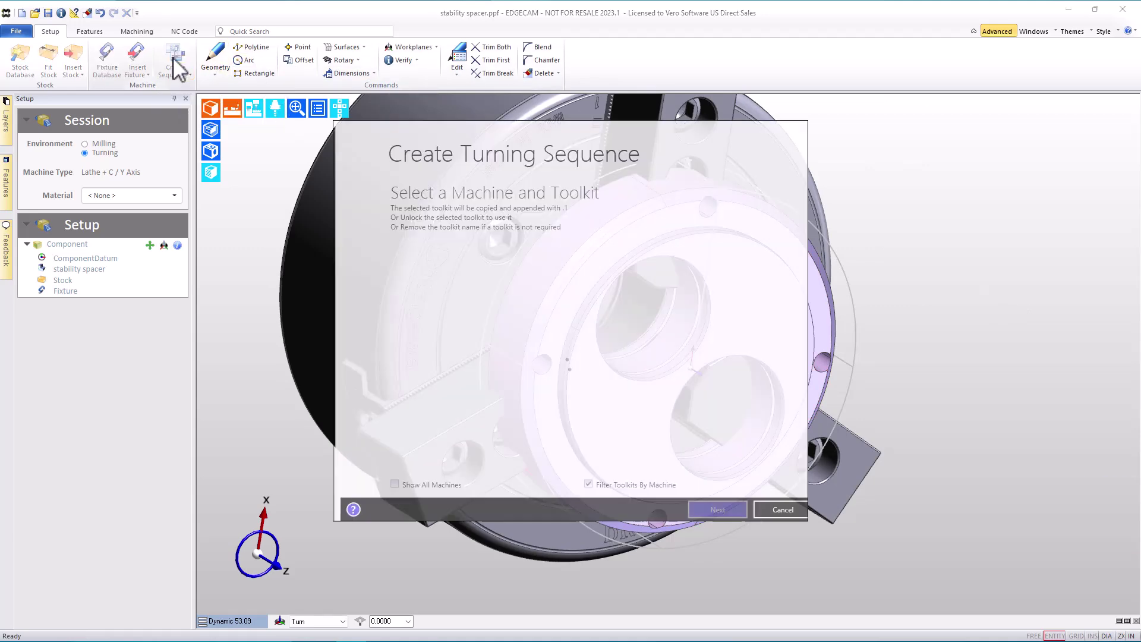
left_click(463, 309)
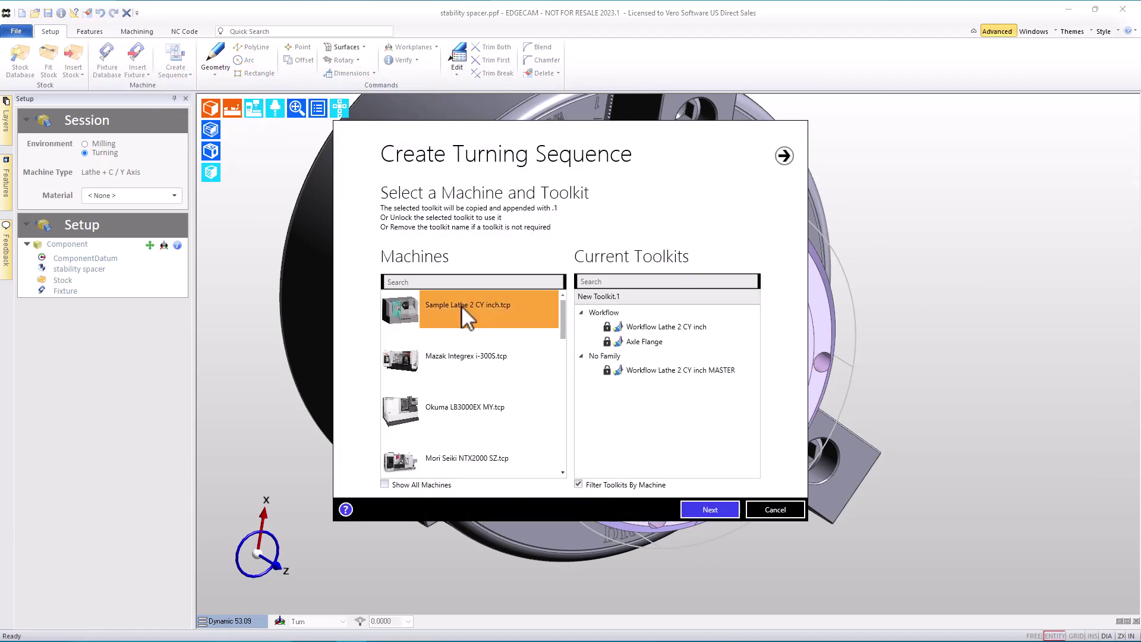
left_click(657, 329)
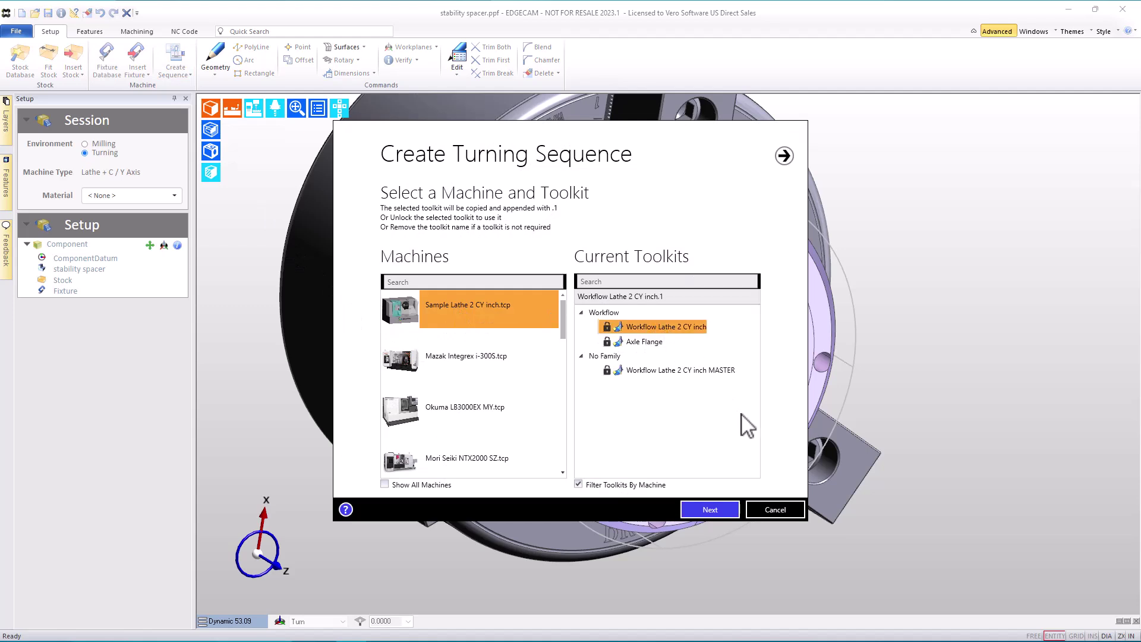
left_click(708, 509)
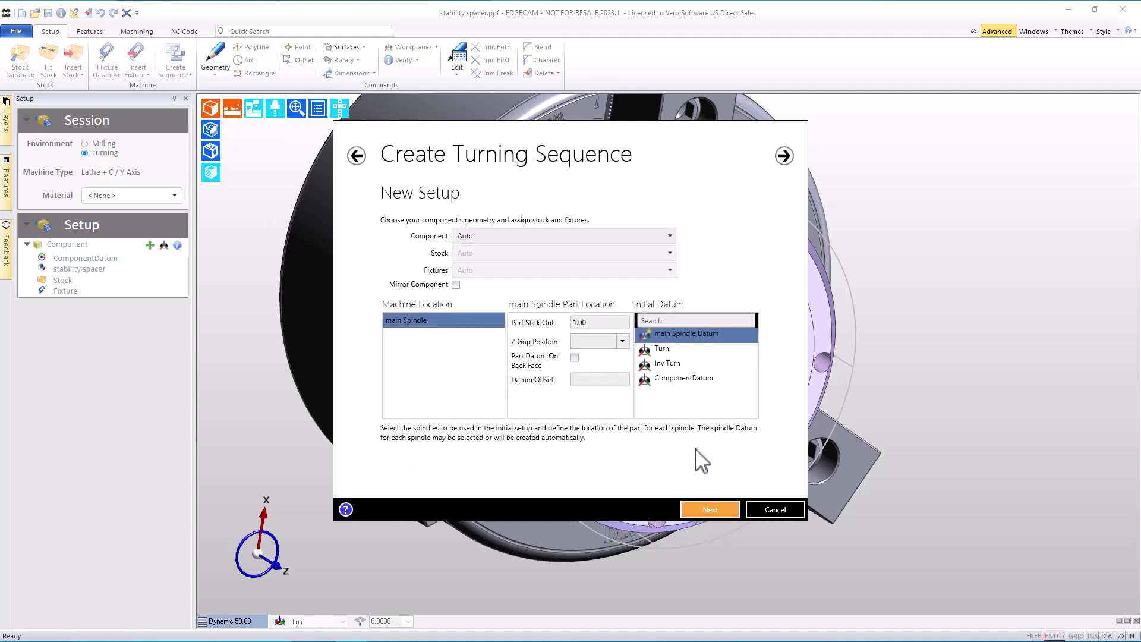
left_click(684, 379)
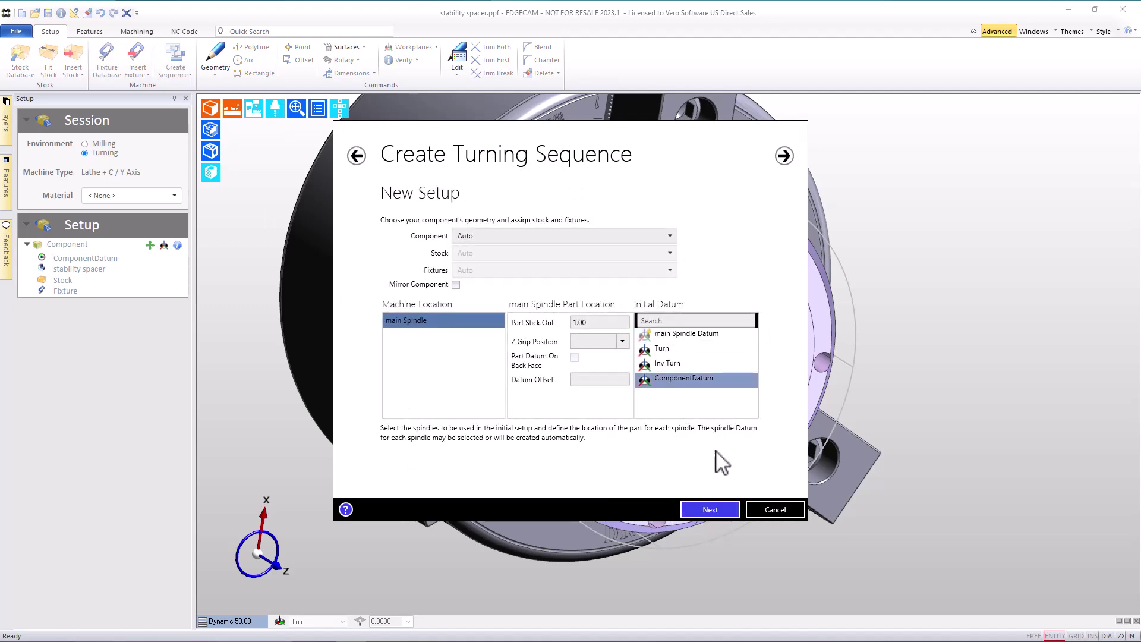
left_click(715, 509)
left_click(714, 509)
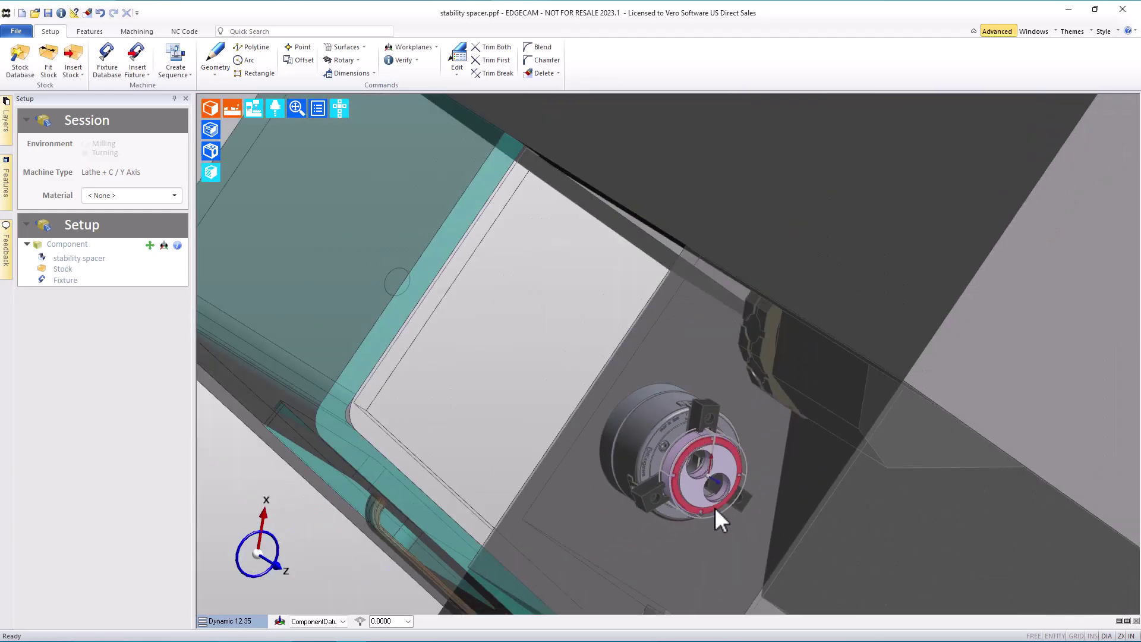
- Orbit the view to inspect the spacer held in the Kitagawa chuck inside Sample Lathe 2 CY
middle_click_drag(715, 508, 766, 463)
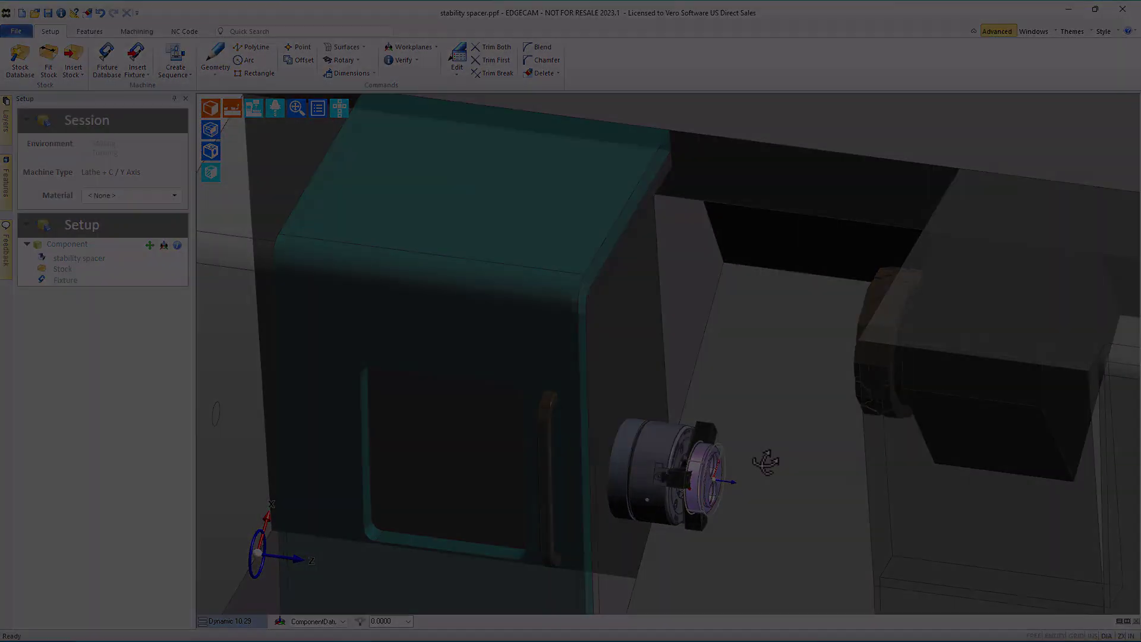